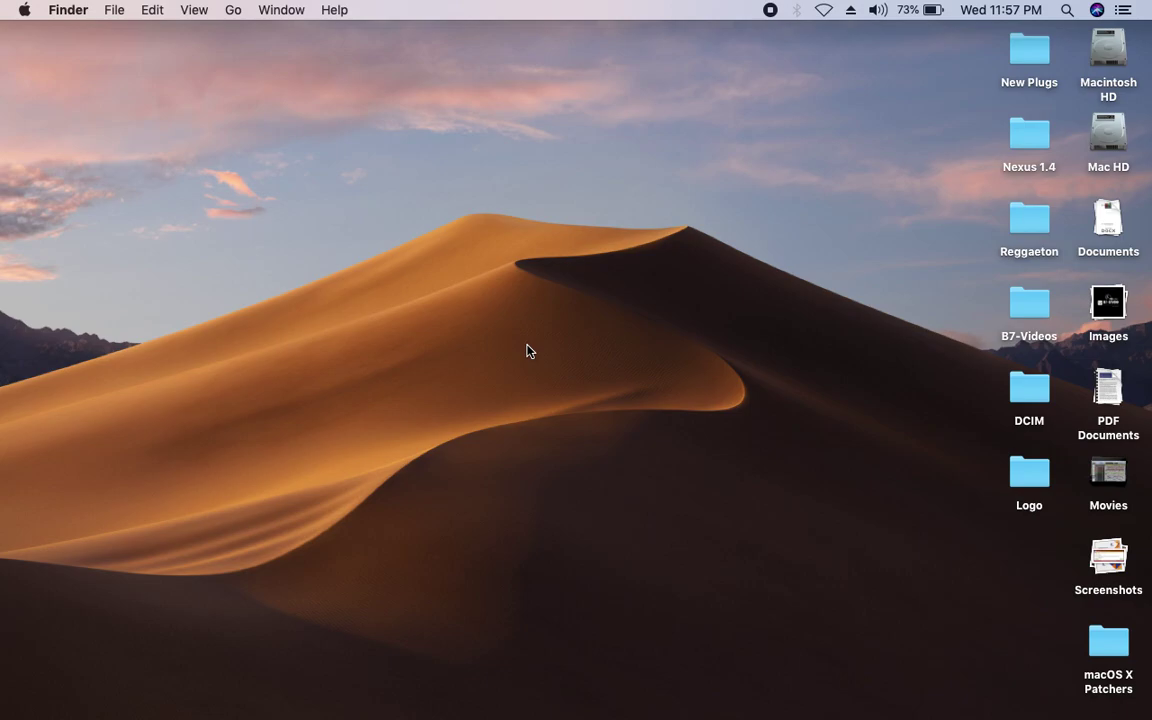
Reveal the hidden Dock at the left edge and launch System Preferences
{"action": "mouse_move", "coordinate": [2, 350]}
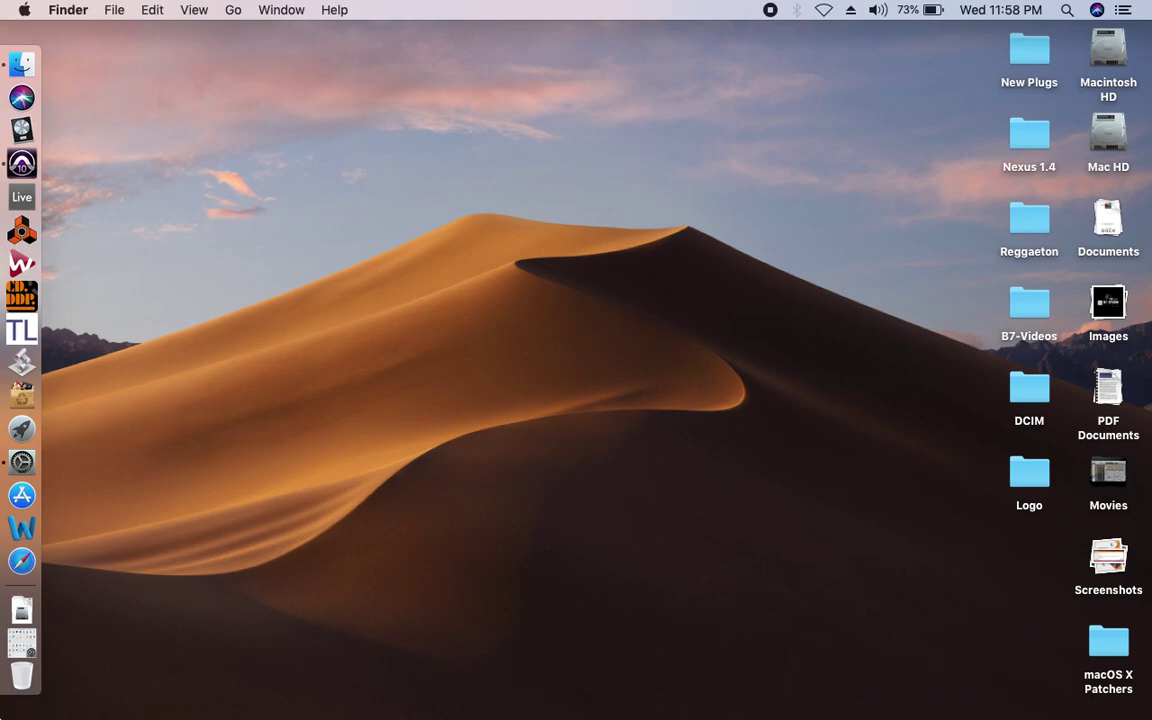
{"action": "left_click", "coordinate": [22, 630]}
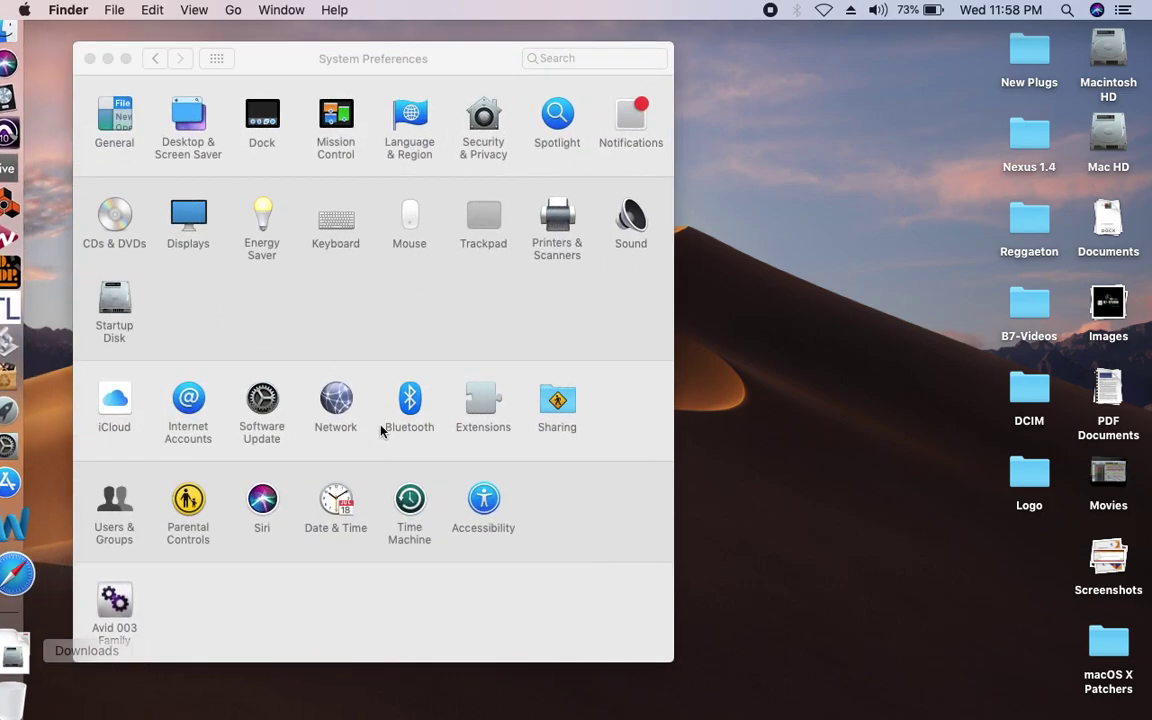
Set the macOS appearance to Dark in the General pane, then close System Preferences
{"action": "left_click", "coordinate": [112, 125]}
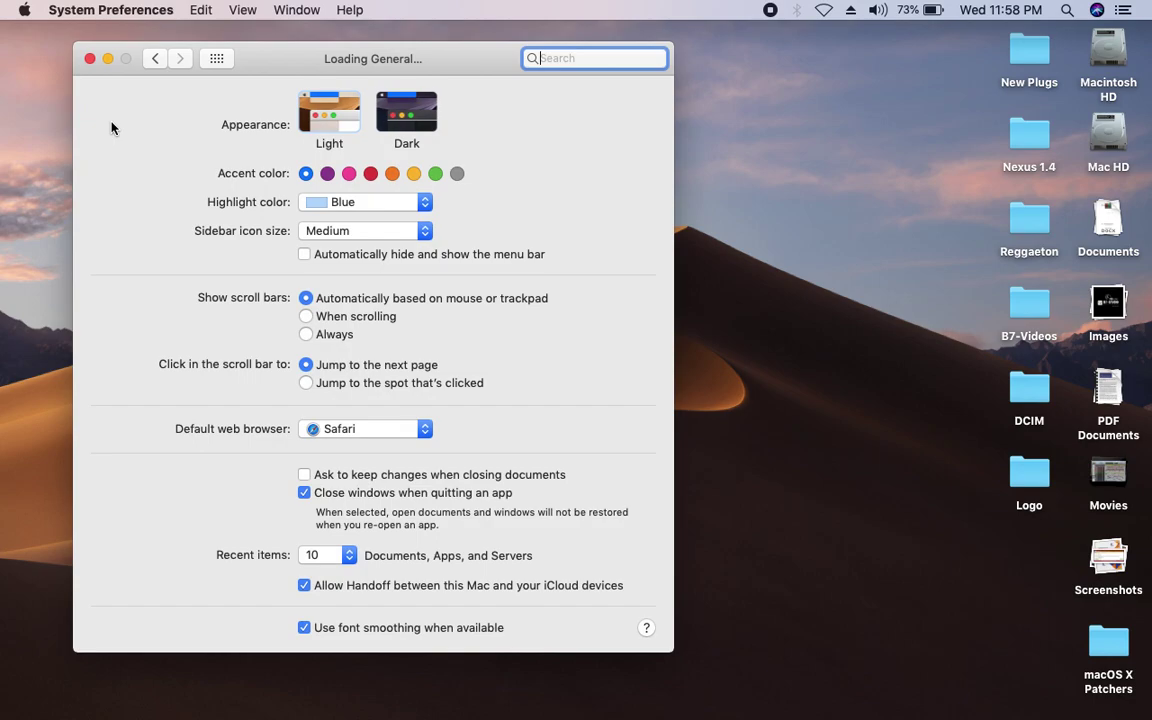
{"action": "left_click", "coordinate": [405, 125]}
{"action": "left_click", "coordinate": [89, 58]}
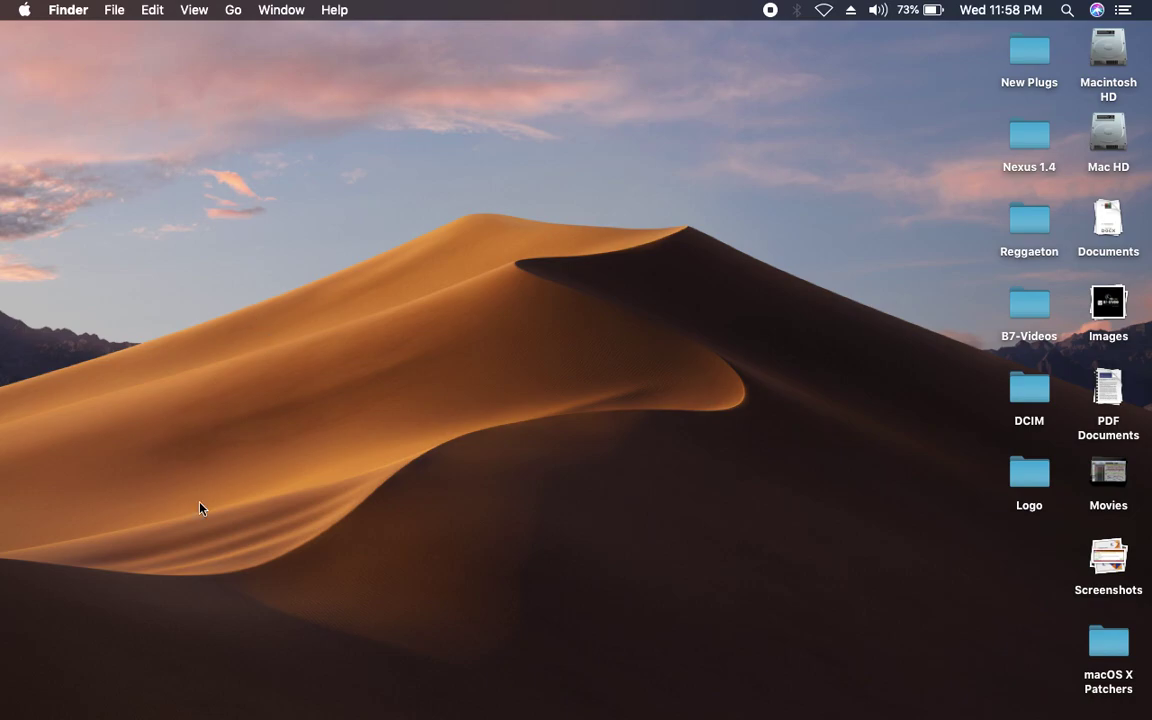
{"action": "mouse_move", "coordinate": [5, 672]}
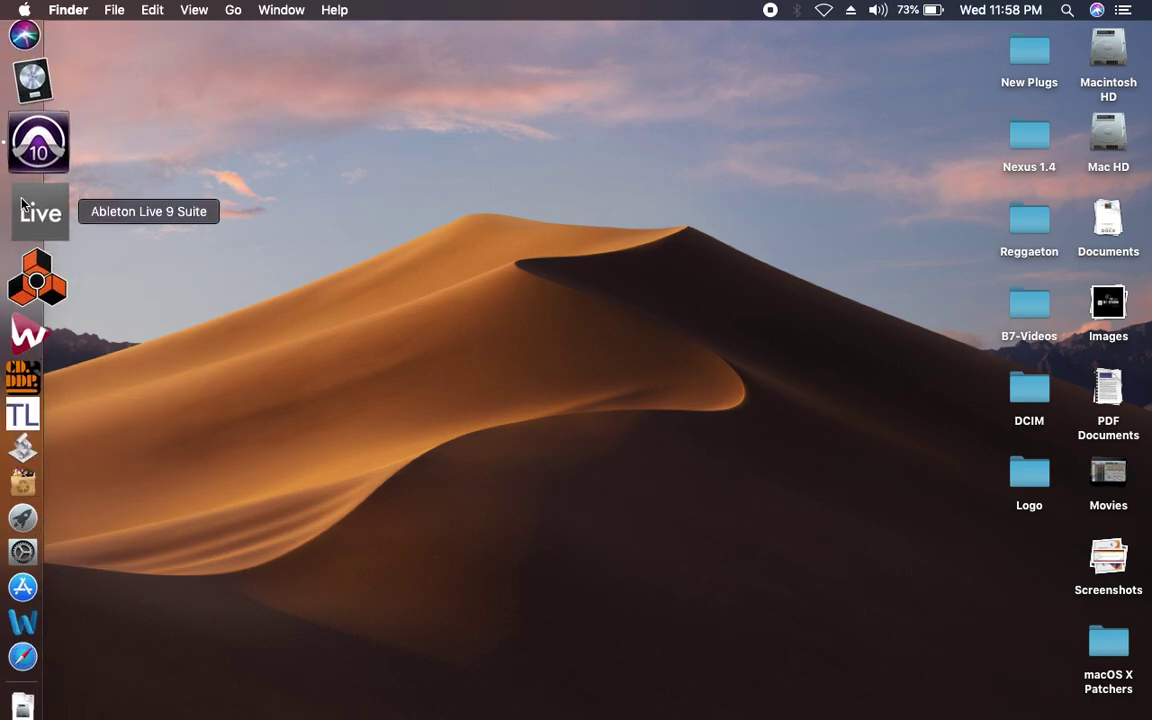
{"action": "left_click", "coordinate": [23, 10]}
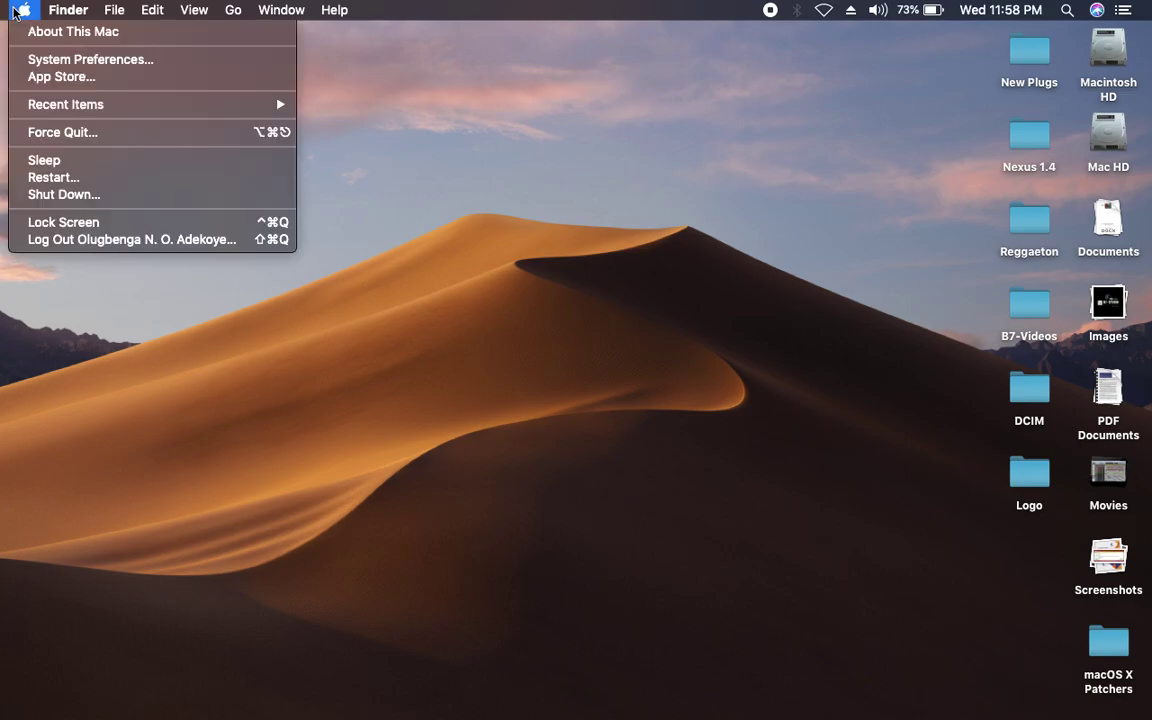
{"action": "key", "text": "Escape"}
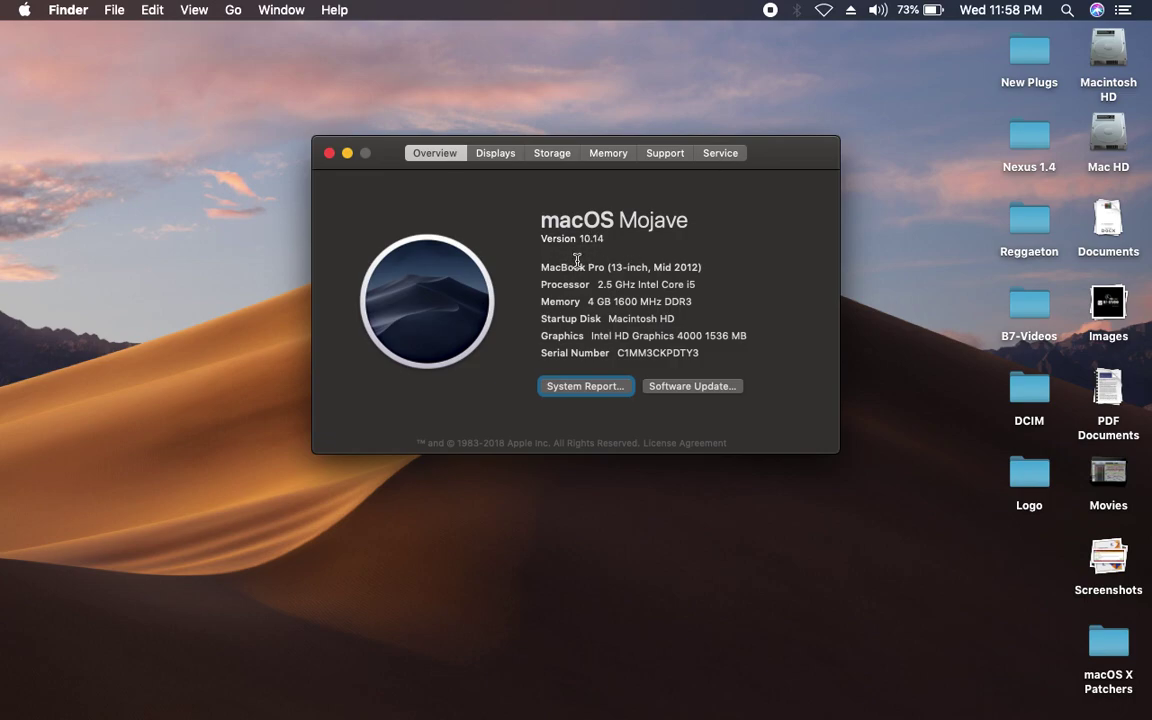
{"action": "left_click", "coordinate": [330, 153]}
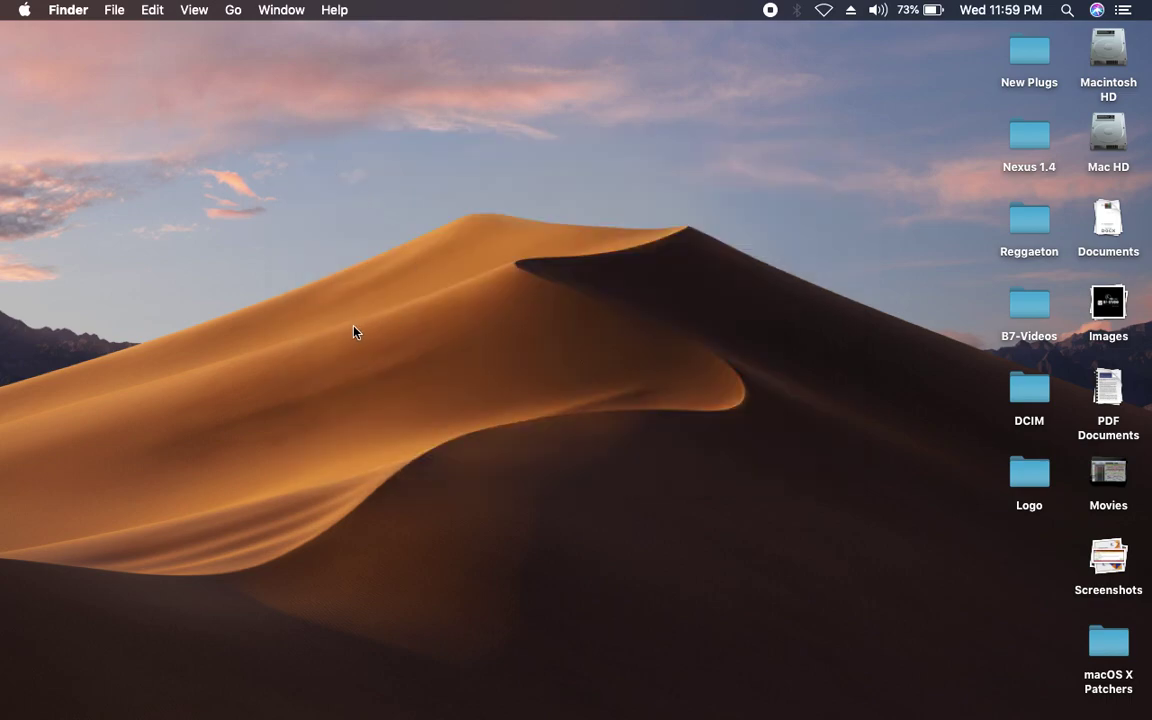
Open the recent session 'OluB no Ritmo' in Pro Tools, skip Session Notes, and start playback
{"action": "mouse_move", "coordinate": [4, 360]}
{"action": "left_click", "coordinate": [5, 185]}
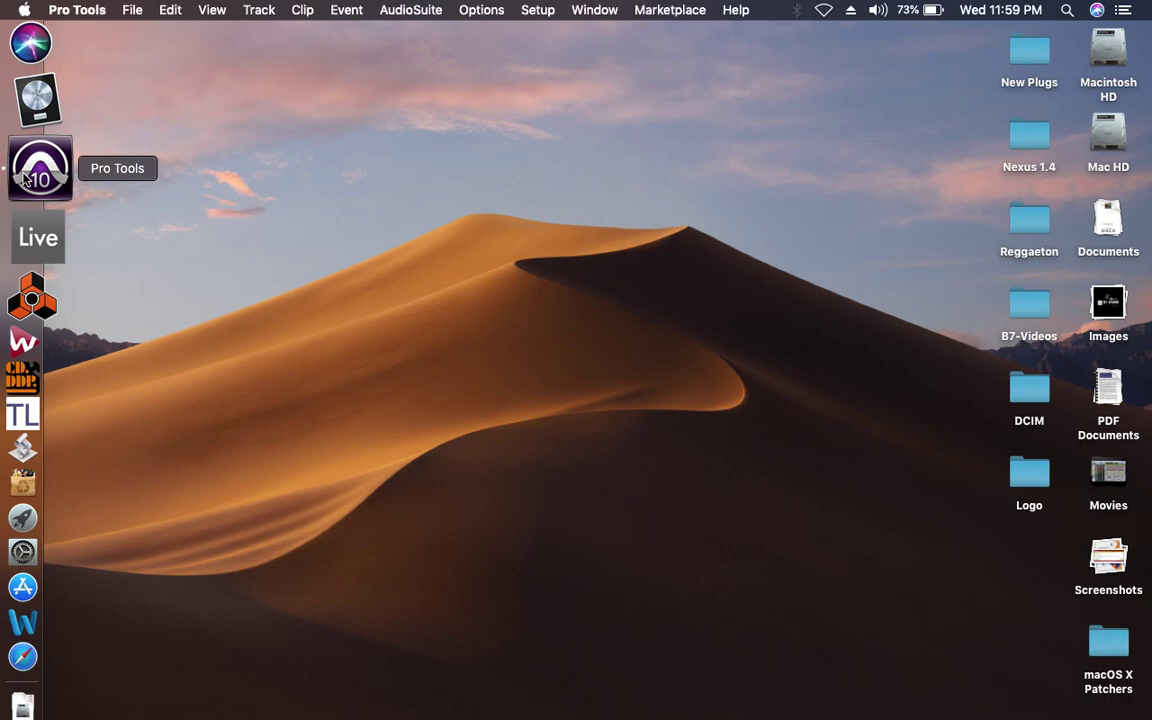
{"action": "left_click", "coordinate": [130, 10]}
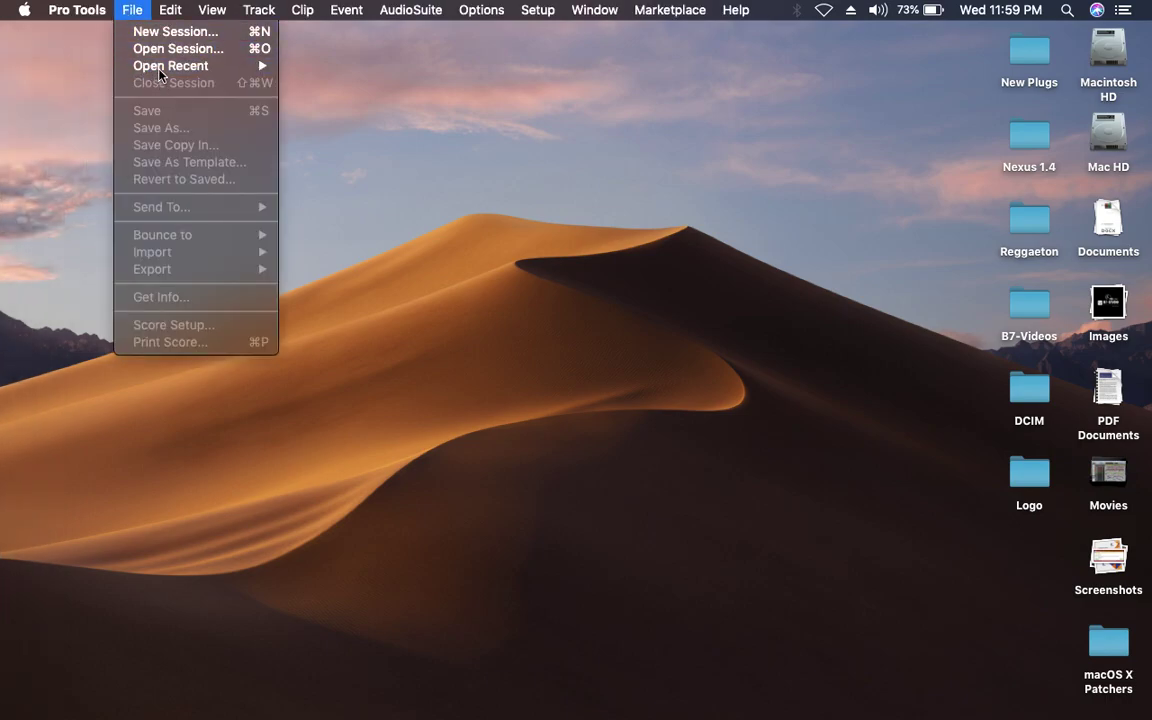
{"action": "mouse_move", "coordinate": [150, 65]}
{"action": "left_click", "coordinate": [319, 66]}
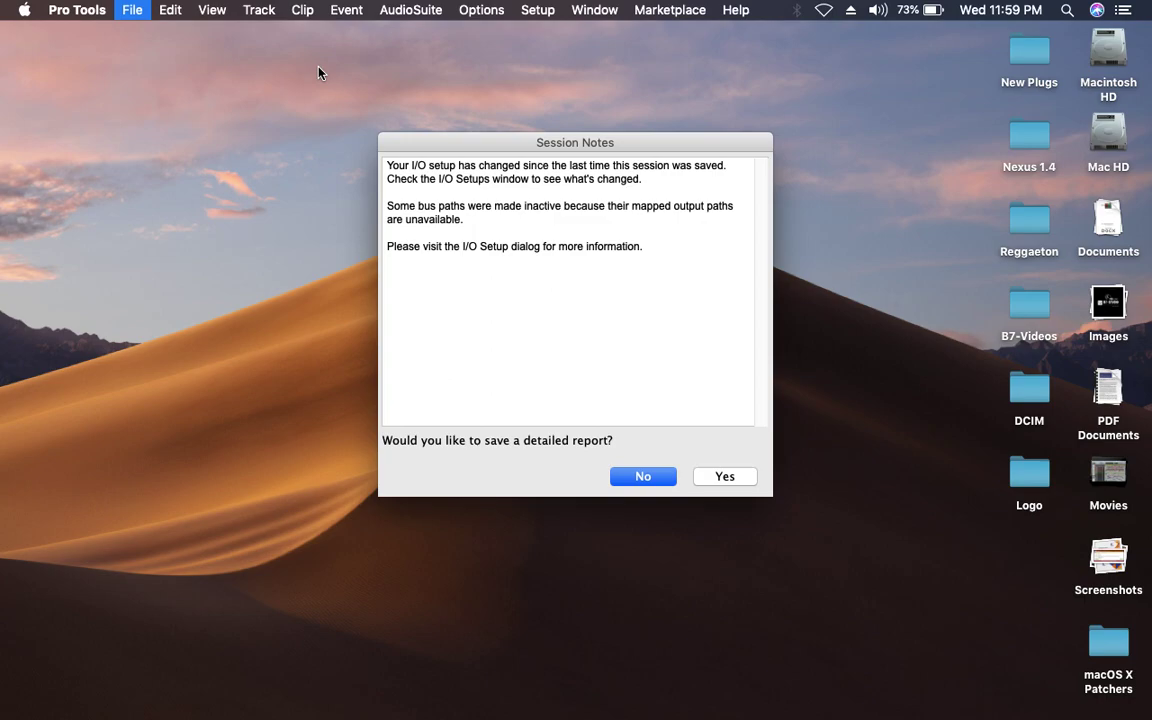
{"action": "key", "text": "Return"}
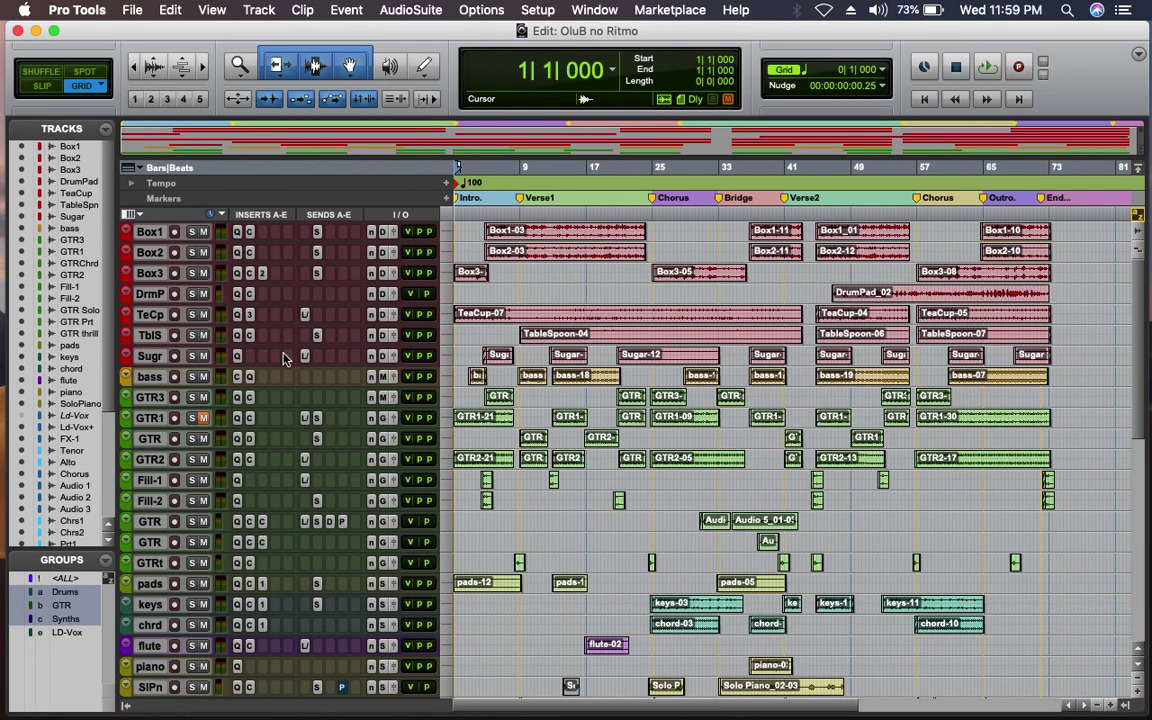
{"action": "key", "text": "space"}
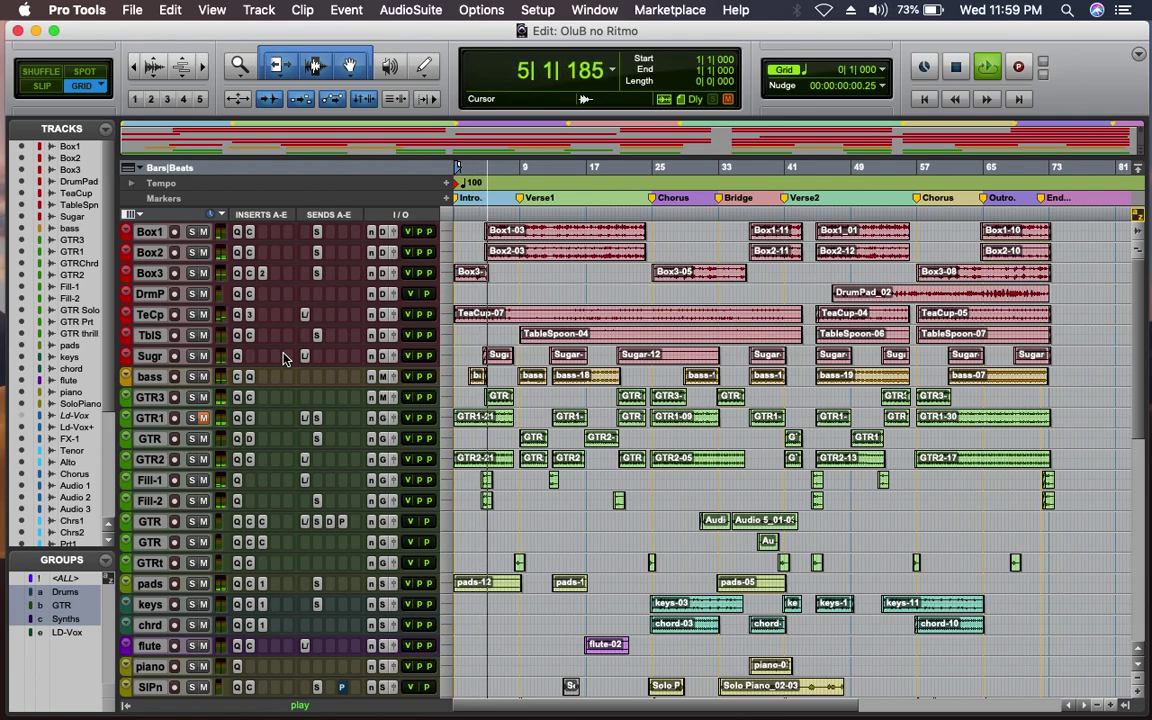
{"action": "key", "text": "super+equal"}
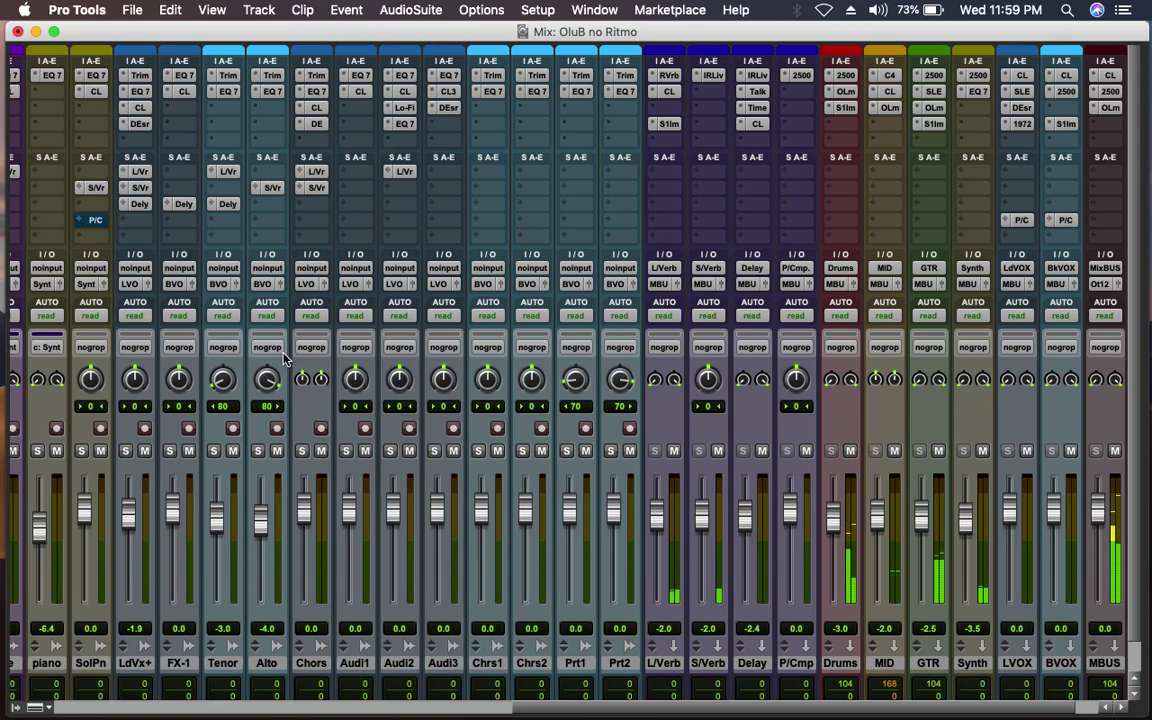
{"action": "scroll", "coordinate": [400, 380], "scroll_direction": "down", "scroll_amount": 2}
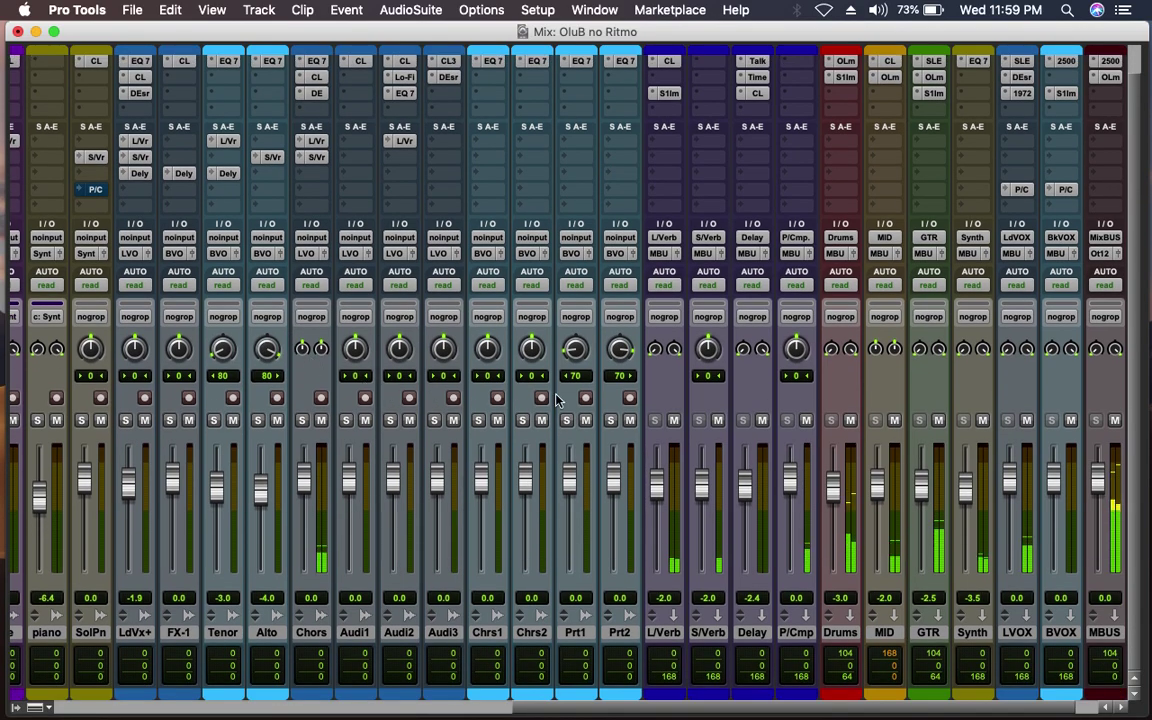
{"action": "scroll", "coordinate": [557, 400], "scroll_direction": "right", "scroll_amount": 2}
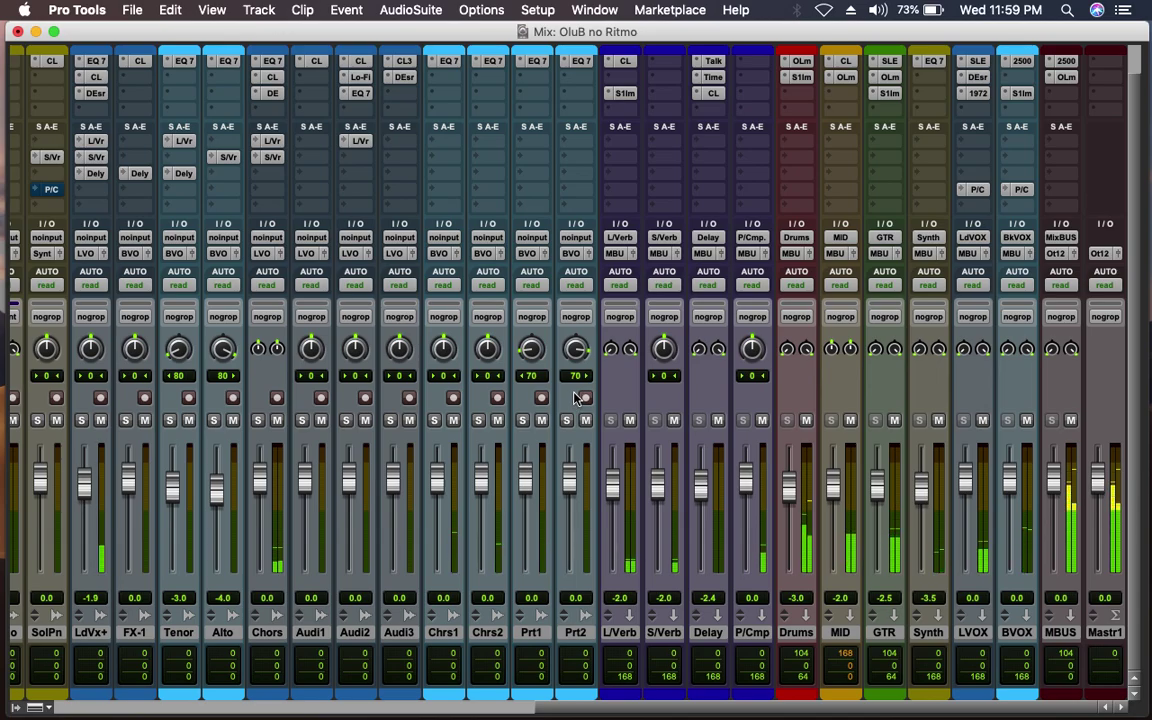
{"action": "scroll", "coordinate": [575, 398], "scroll_direction": "left", "scroll_amount": 15}
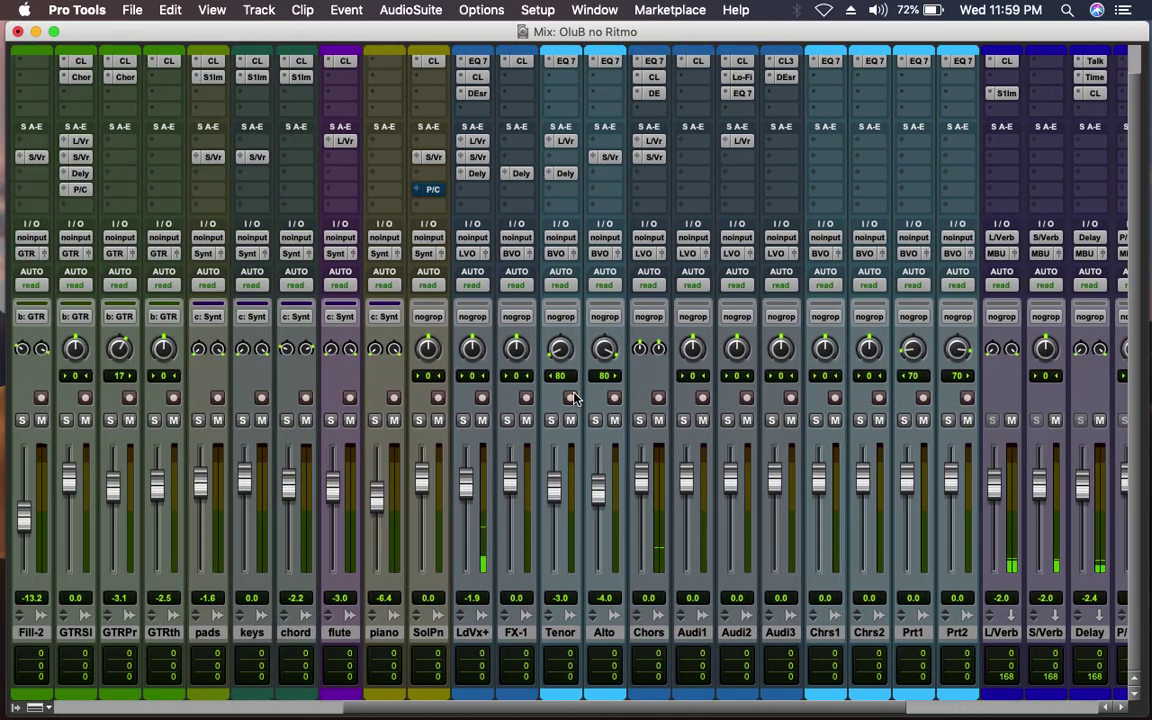
{"action": "scroll", "coordinate": [575, 398], "scroll_direction": "left", "scroll_amount": 20}
{"action": "scroll", "coordinate": [575, 398], "scroll_direction": "up", "scroll_amount": 1}
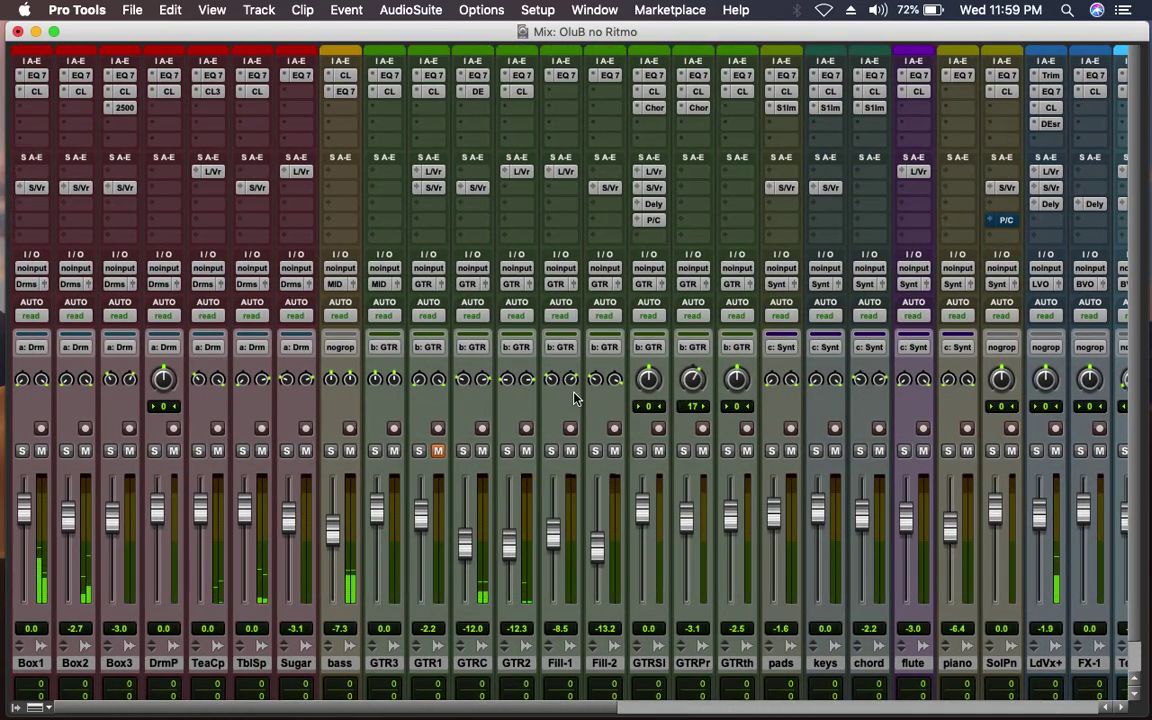
{"action": "scroll", "coordinate": [575, 398], "scroll_direction": "right", "scroll_amount": 2}
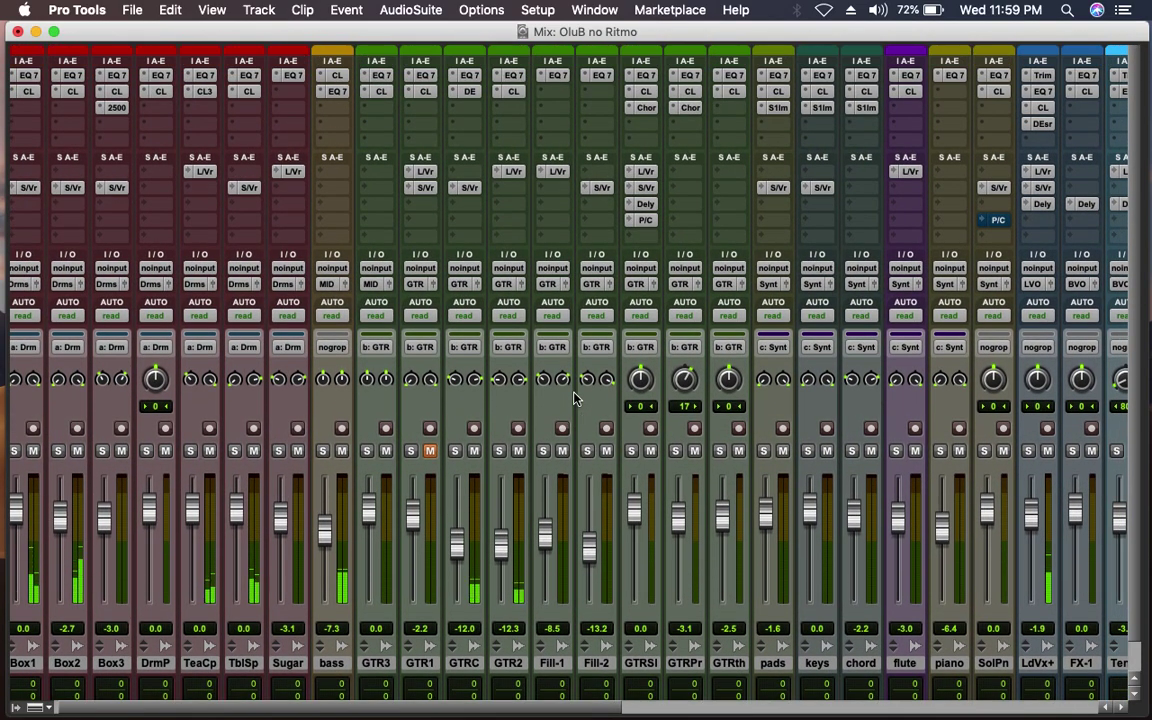
{"action": "left_click", "coordinate": [203, 92]}
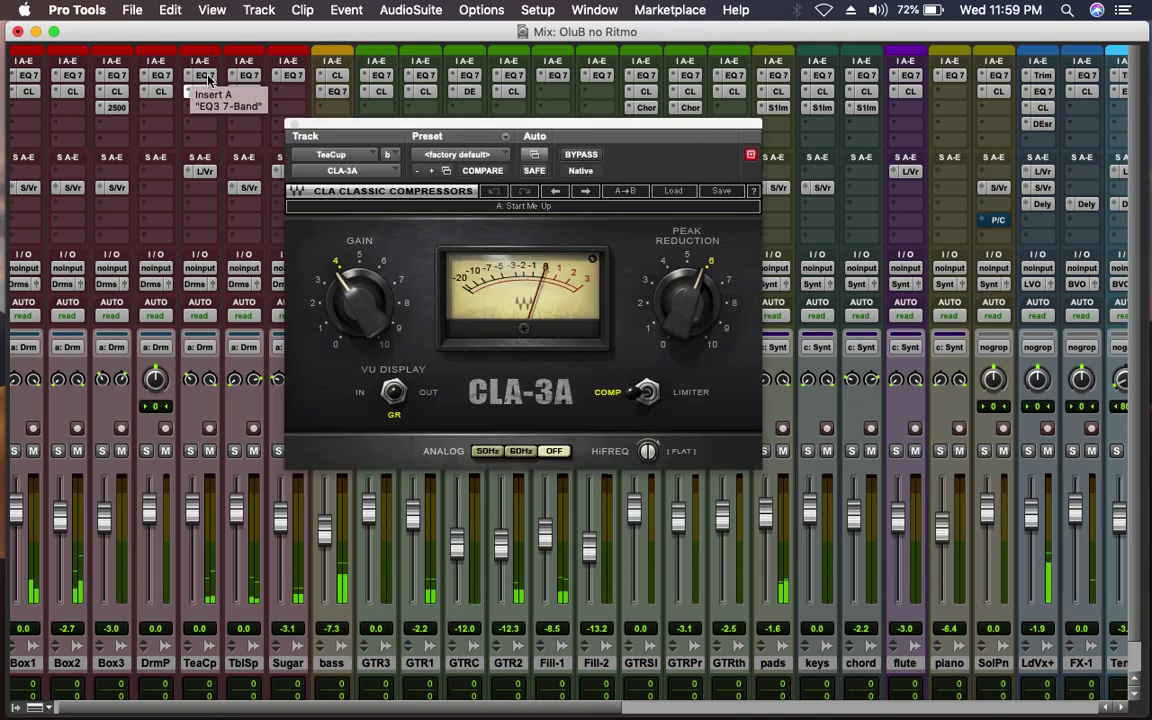
{"action": "left_click", "coordinate": [336, 77]}
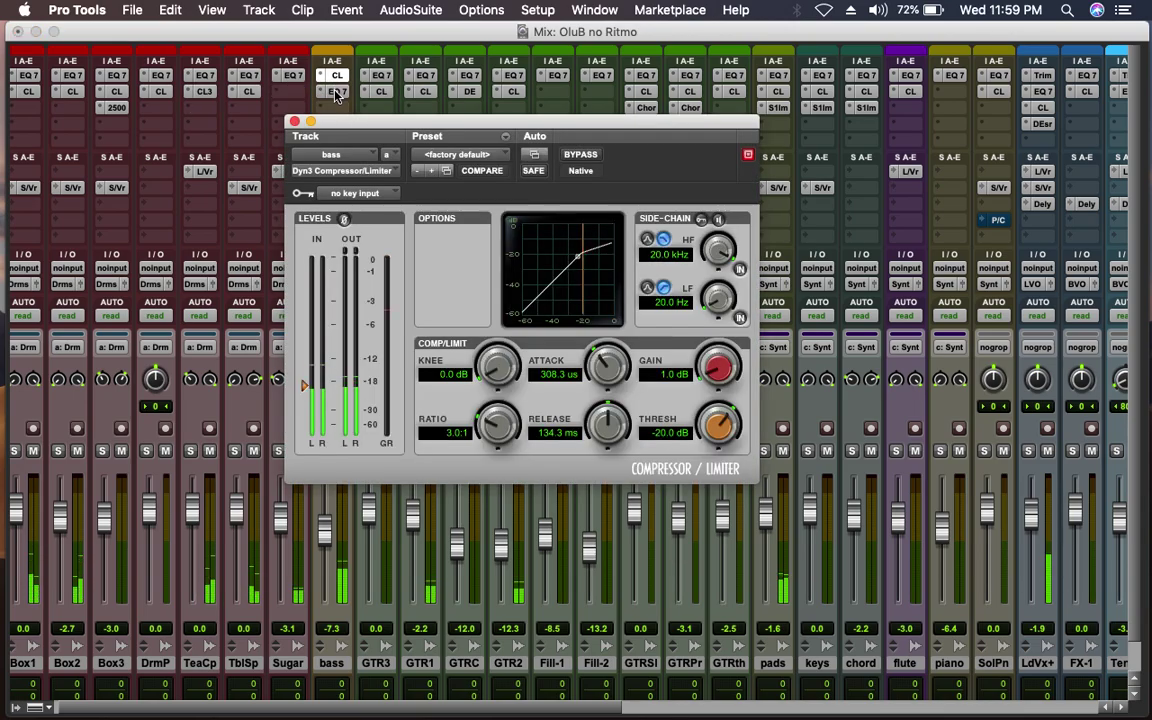
{"action": "left_click", "coordinate": [336, 92]}
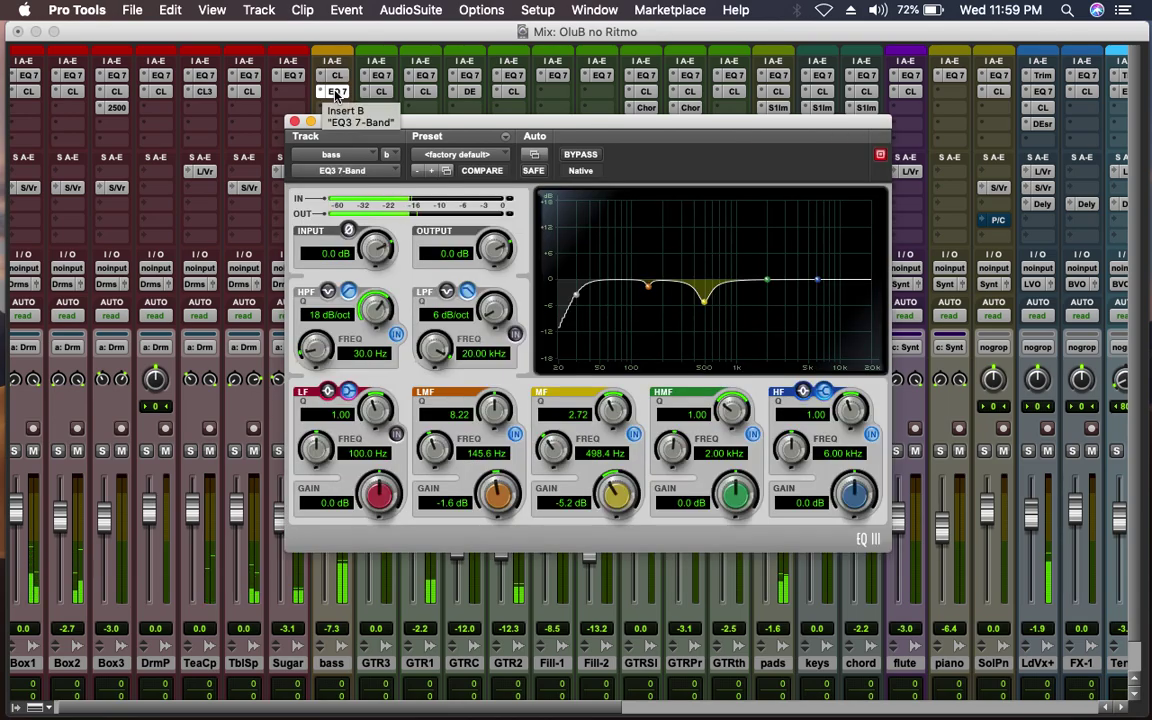
{"action": "left_click", "coordinate": [336, 92]}
{"action": "key", "text": "super+equal"}
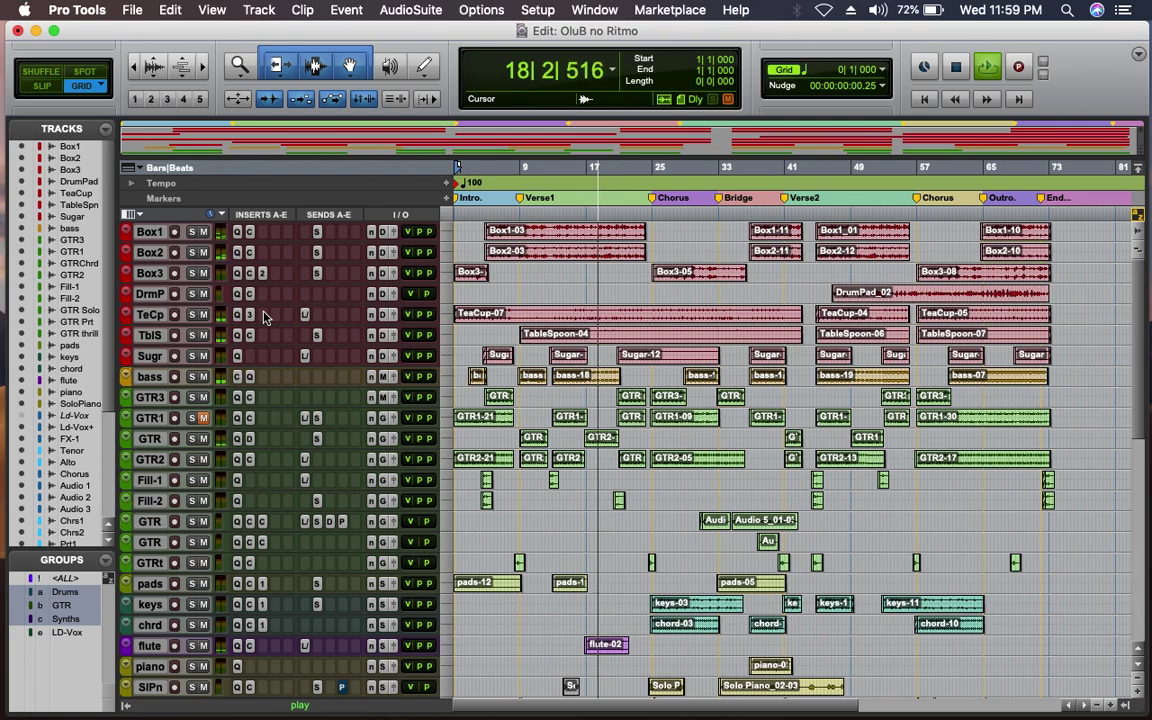
Stop playback at bar 1 and browse the TeCp insert's multichannel EQ plug-ins without adding one
{"action": "key", "text": "space"}
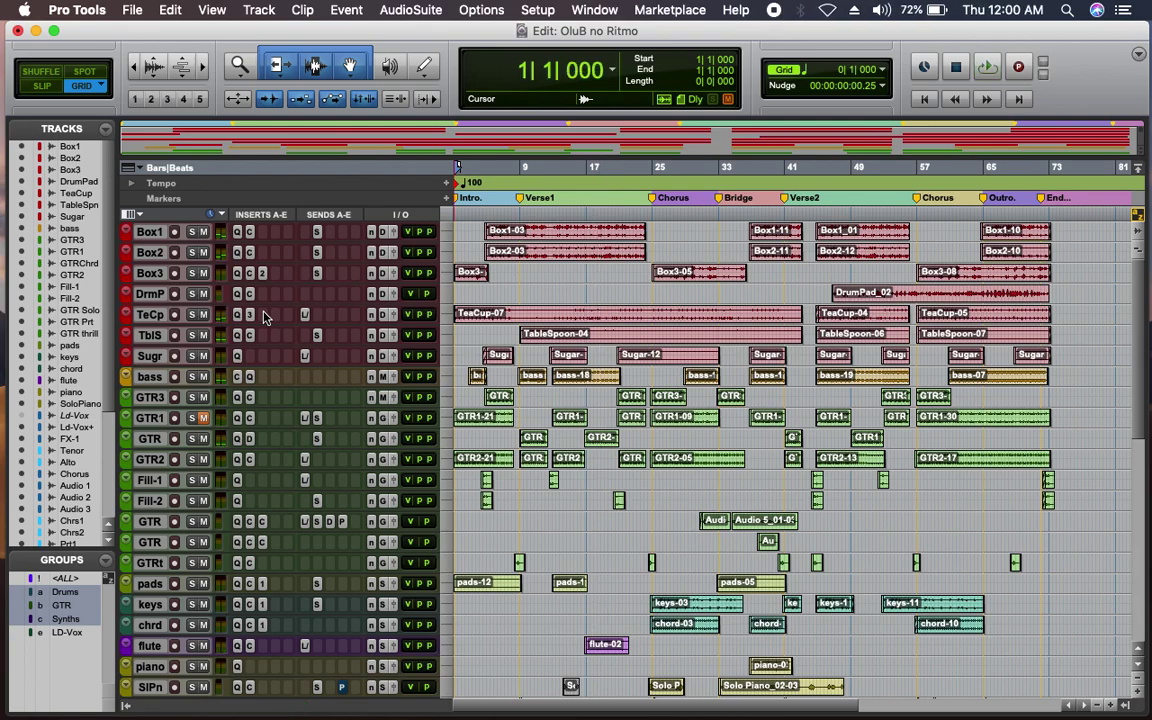
{"action": "left_click", "coordinate": [265, 317]}
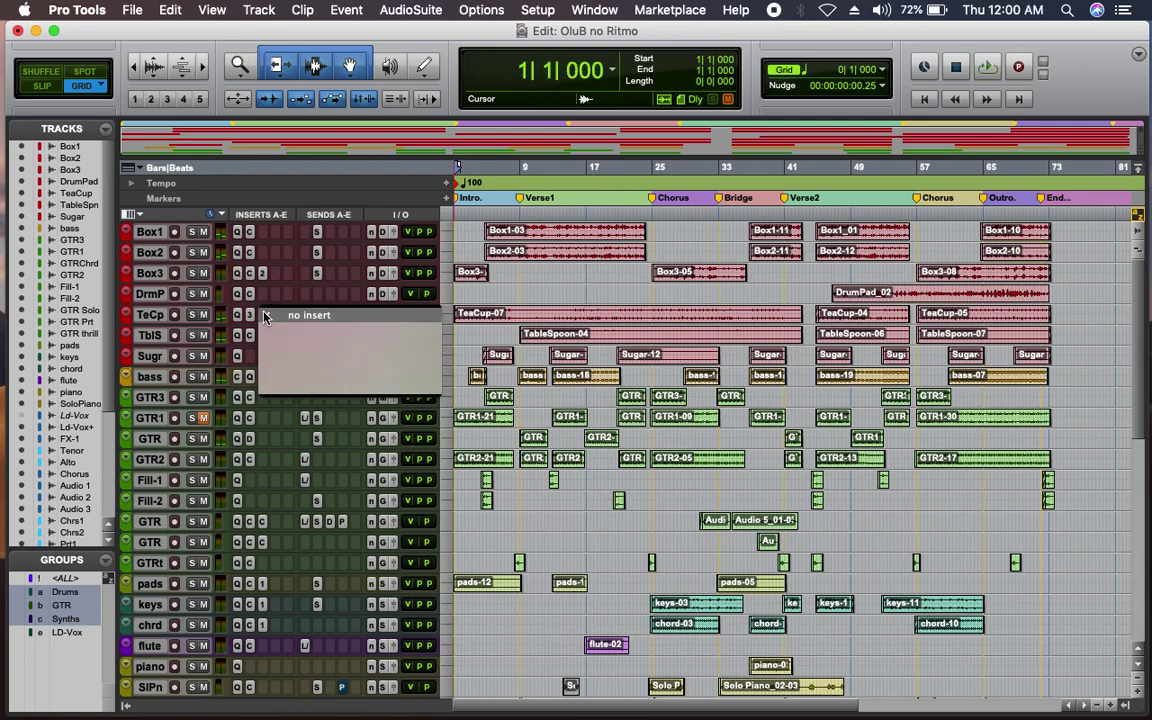
{"action": "mouse_move", "coordinate": [300, 344]}
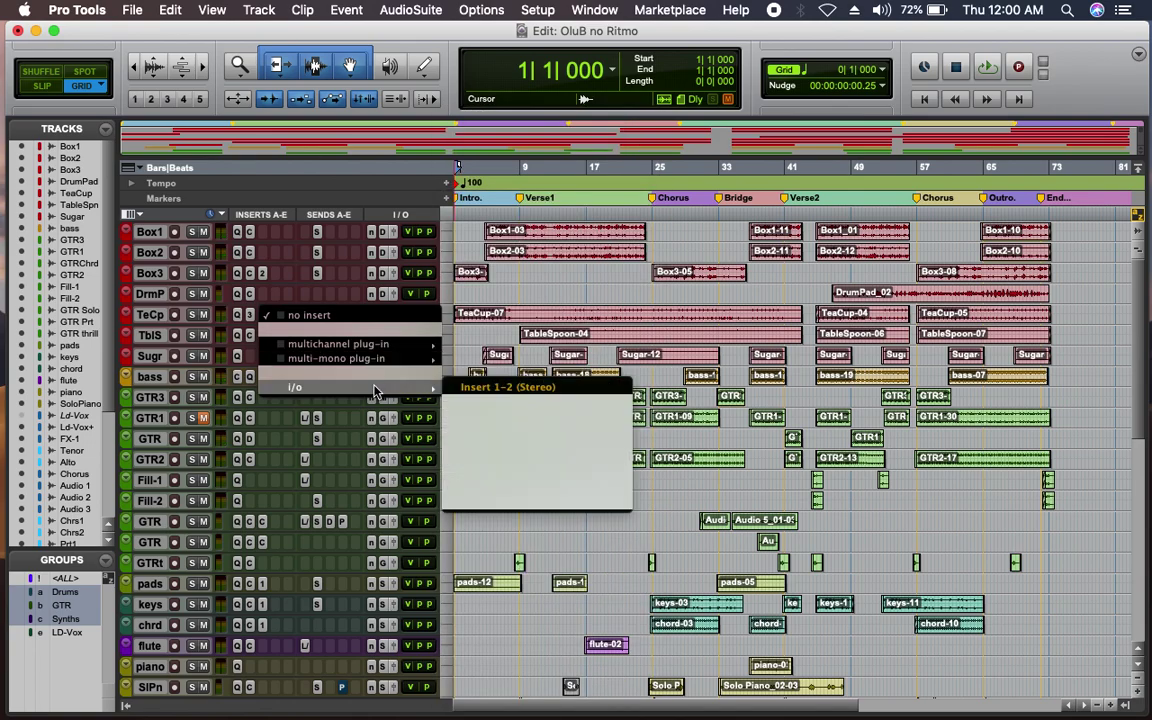
{"action": "mouse_move", "coordinate": [498, 116]}
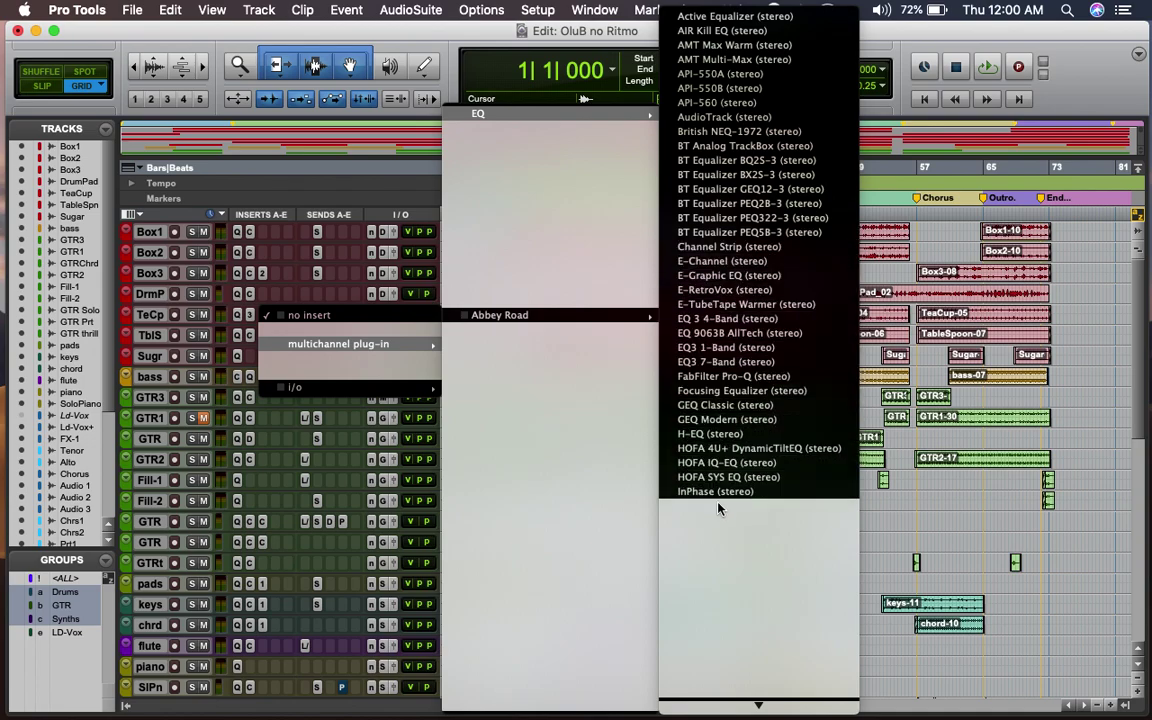
{"action": "left_click", "coordinate": [221, 401]}
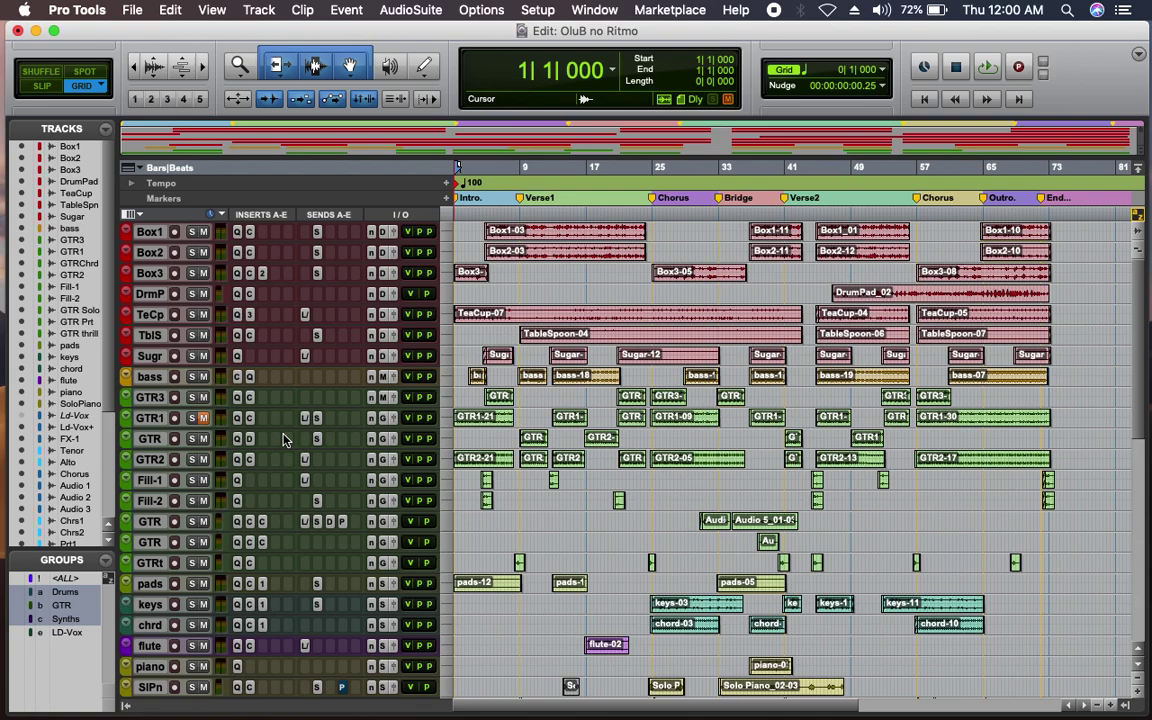
{"action": "left_click", "coordinate": [133, 10]}
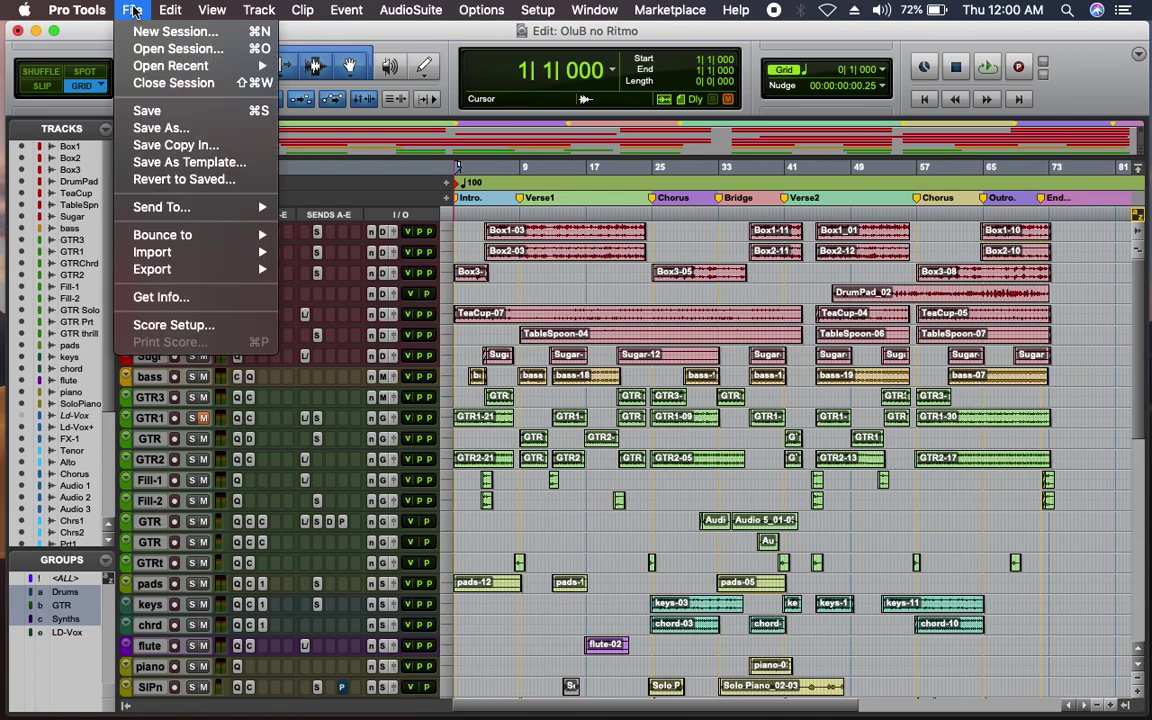
{"action": "mouse_move", "coordinate": [180, 252]}
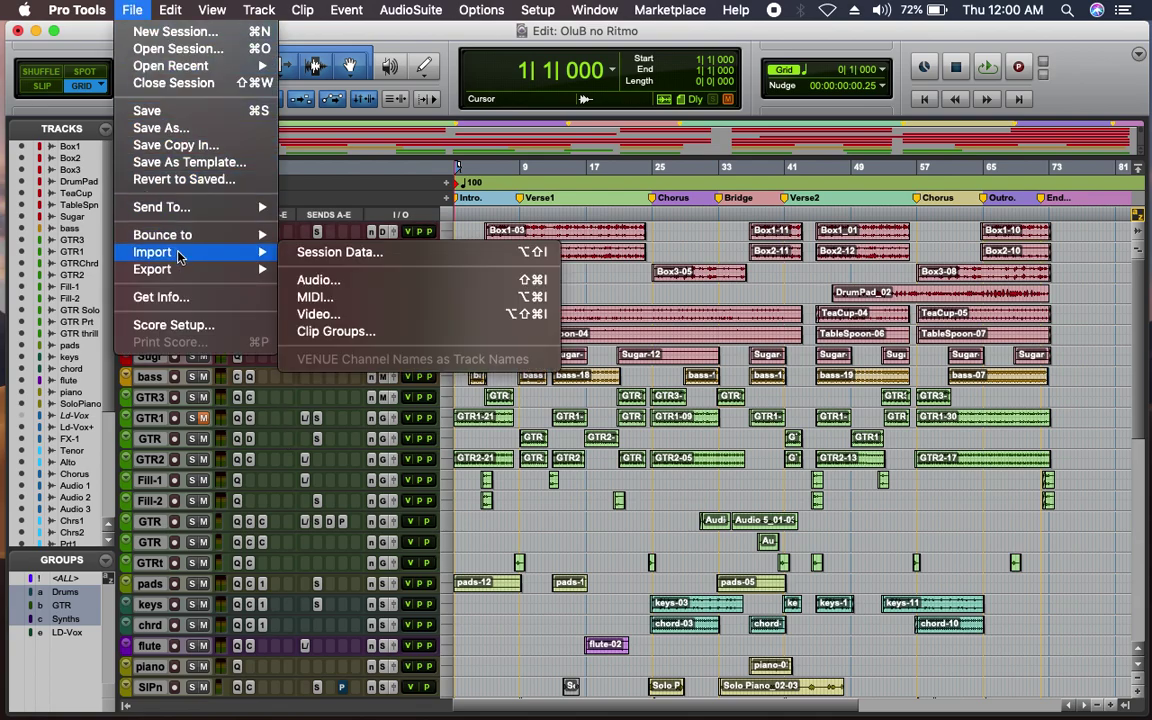
{"action": "left_click", "coordinate": [302, 280]}
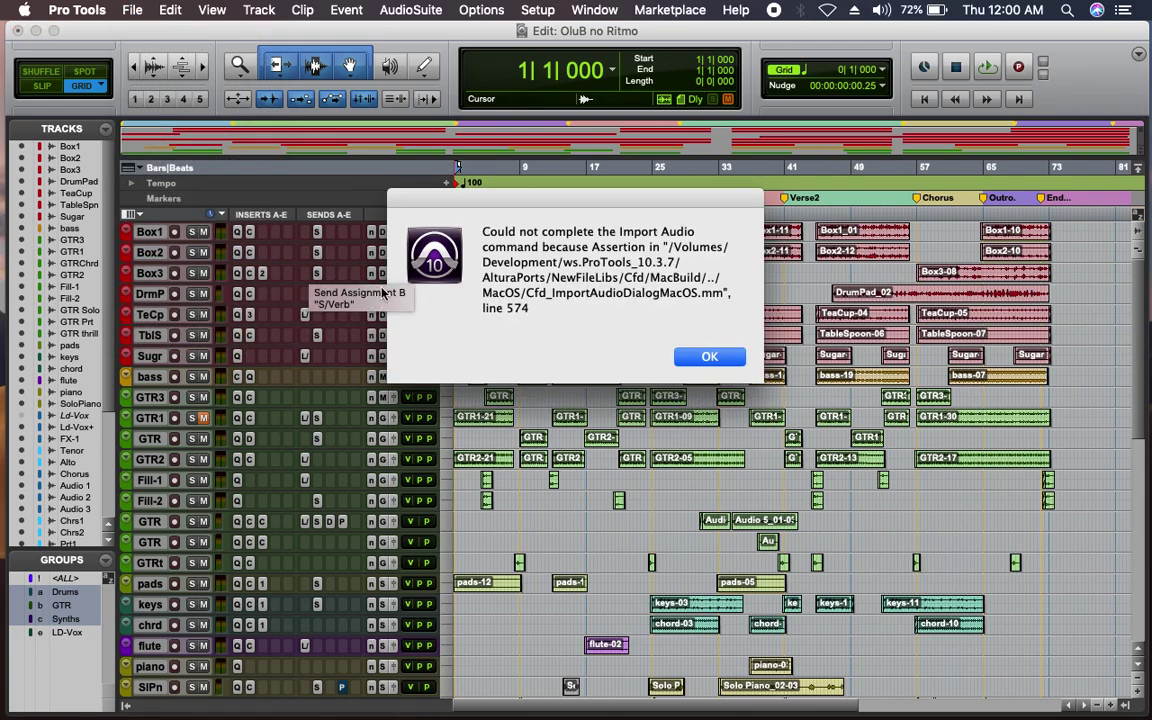
{"action": "left_click", "coordinate": [686, 358]}
{"action": "left_click", "coordinate": [130, 12]}
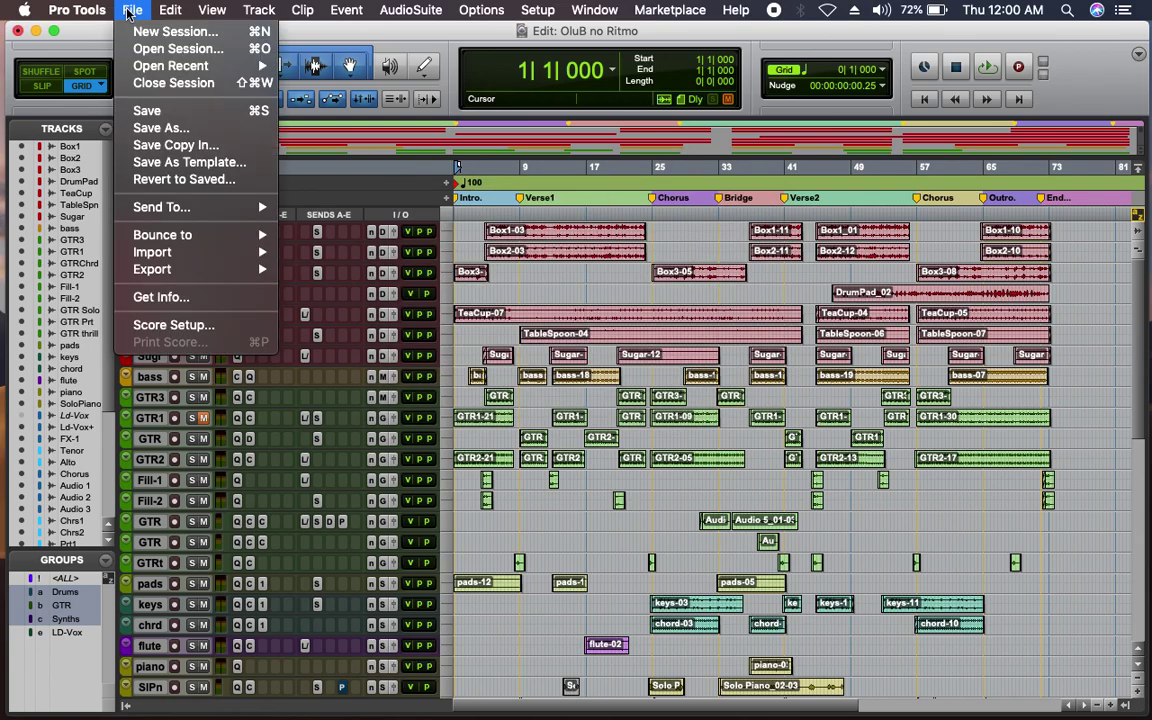
{"action": "mouse_move", "coordinate": [213, 255]}
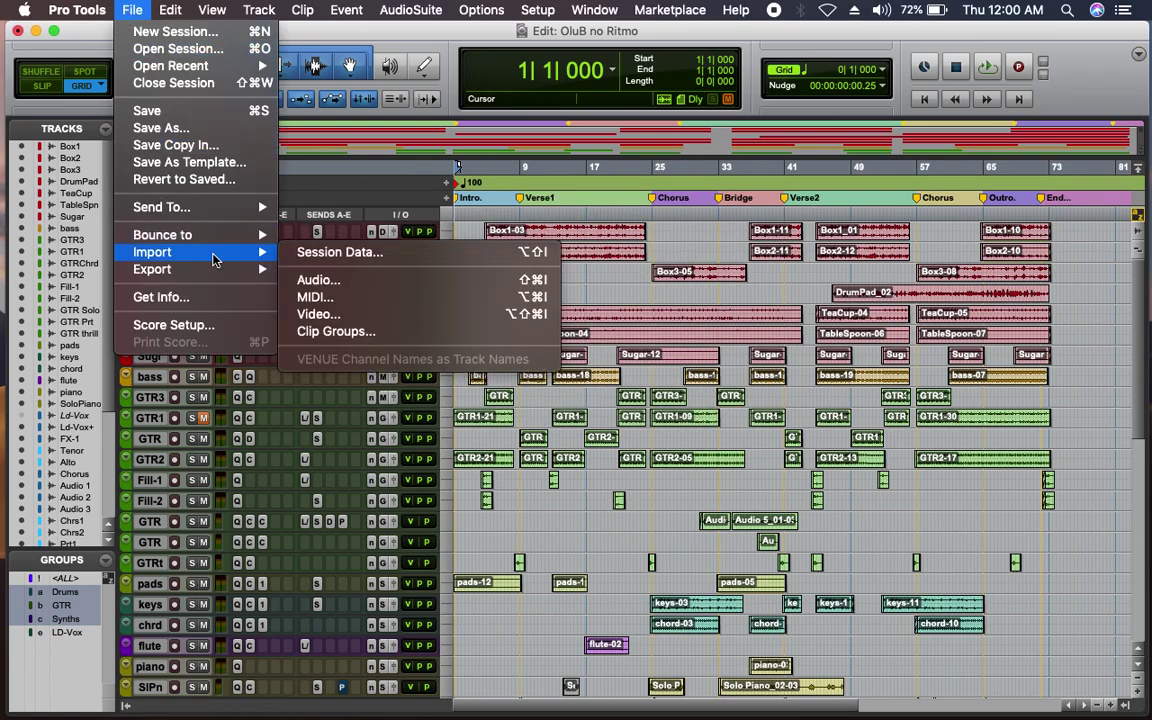
{"action": "left_click", "coordinate": [313, 298]}
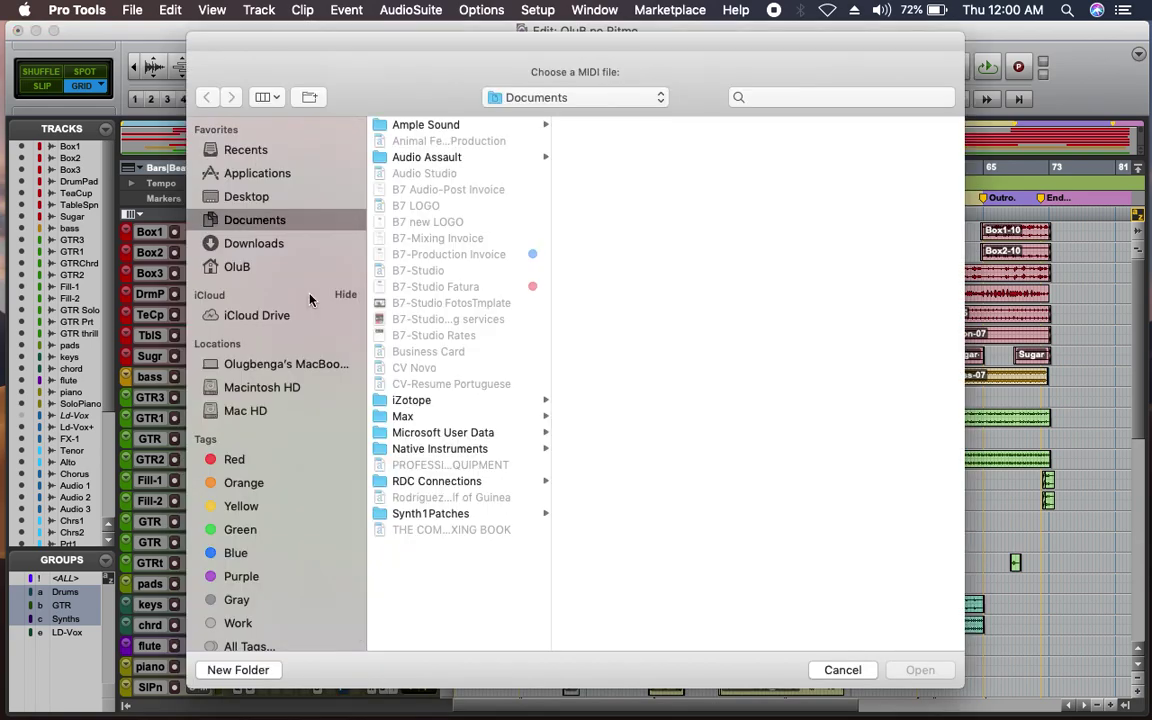
{"action": "key", "text": "Escape"}
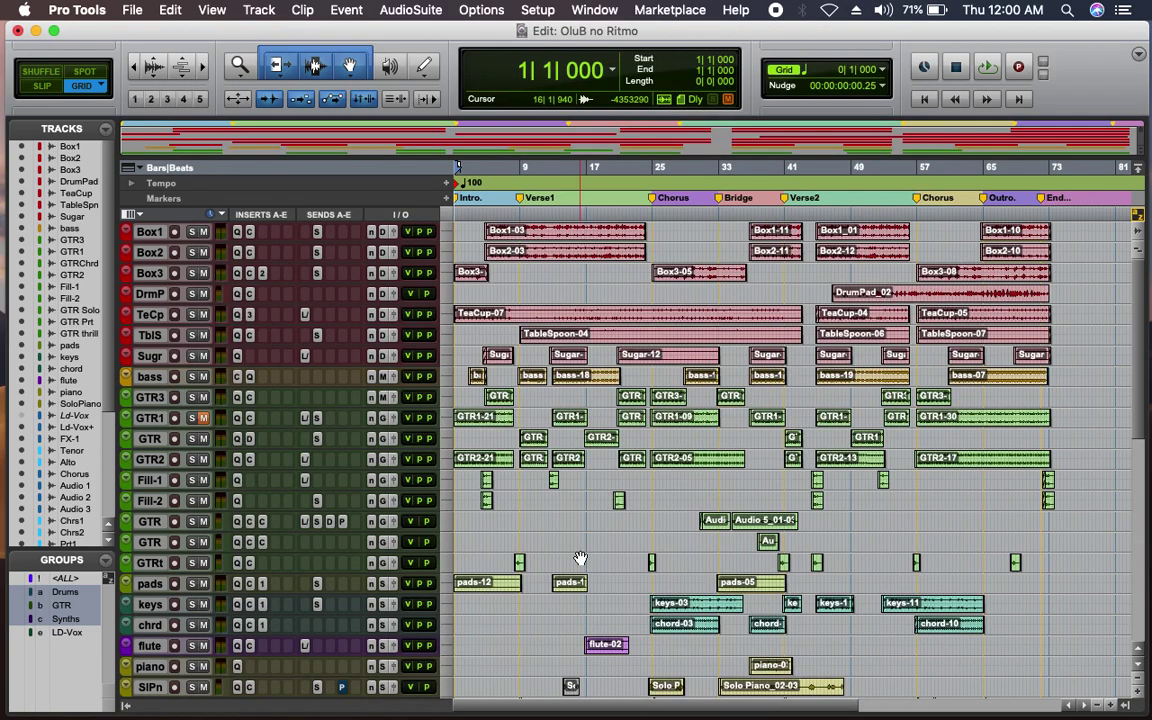
{"action": "left_click", "coordinate": [130, 10]}
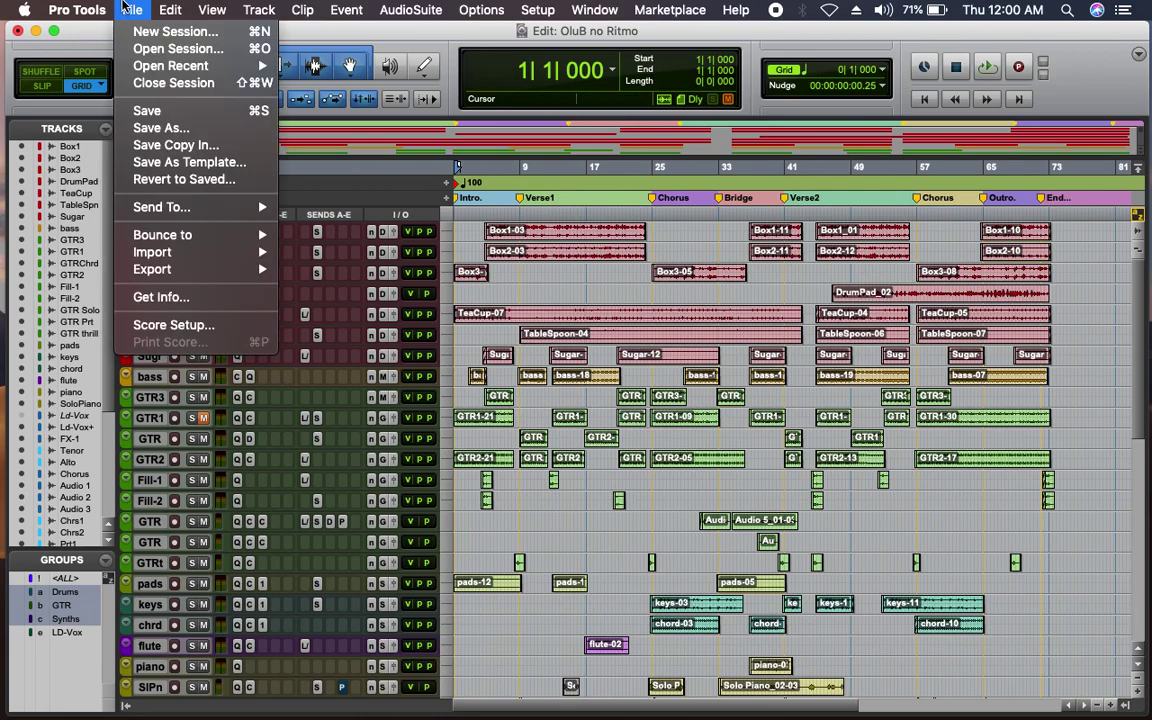
{"action": "mouse_move", "coordinate": [231, 254]}
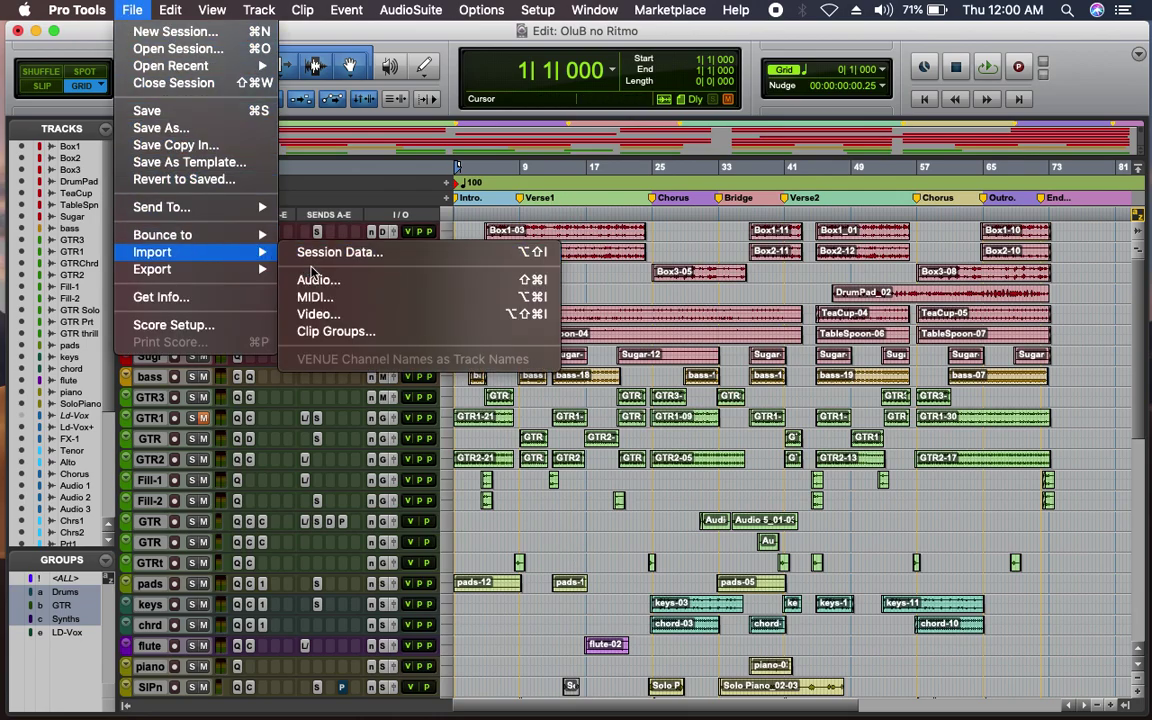
{"action": "left_click", "coordinate": [340, 316]}
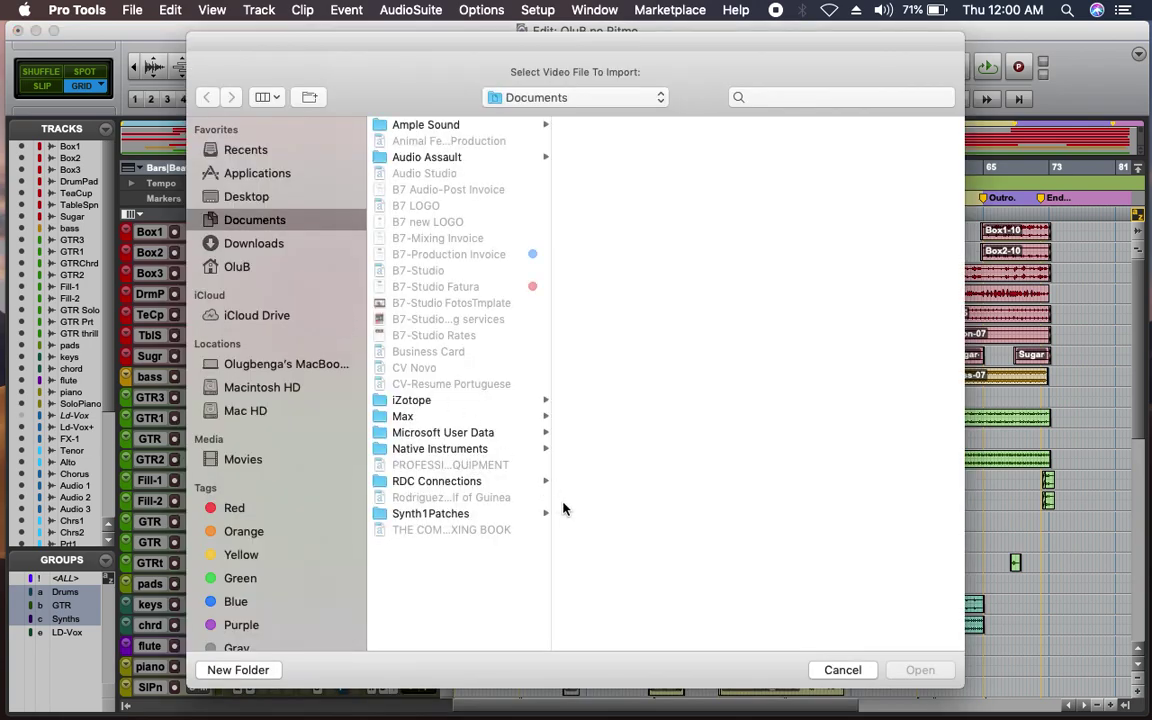
{"action": "key", "text": "Escape"}
{"action": "left_click", "coordinate": [128, 9]}
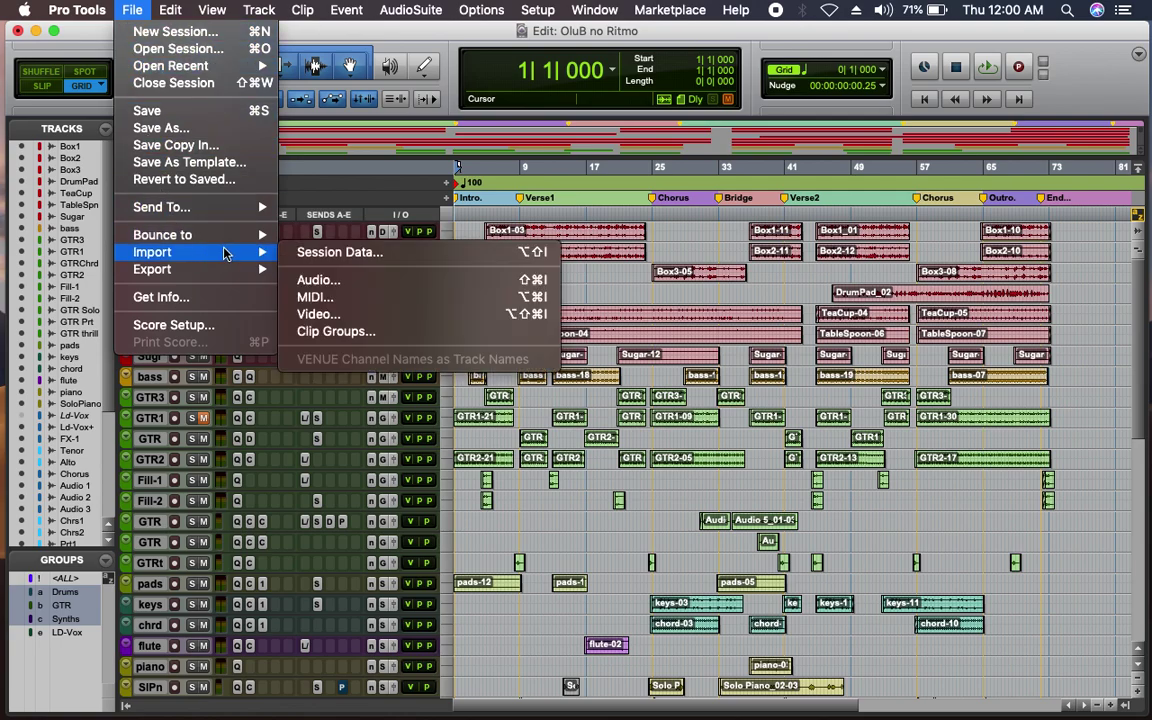
{"action": "left_click", "coordinate": [322, 252]}
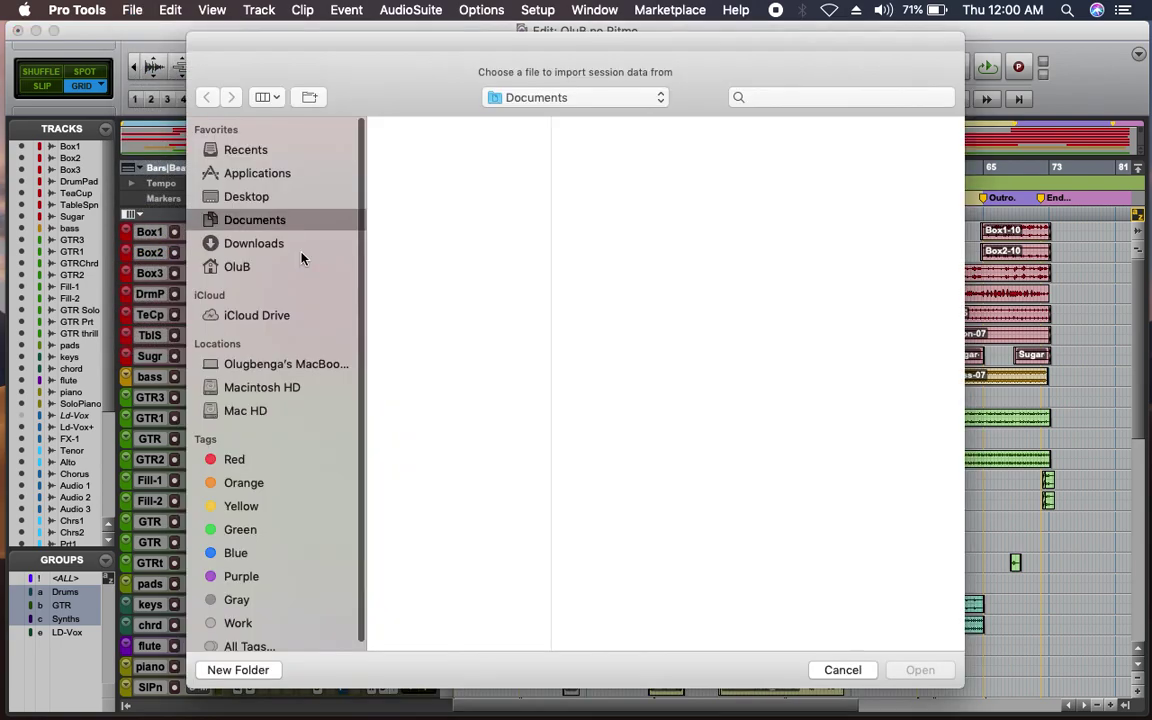
{"action": "key", "text": "Escape"}
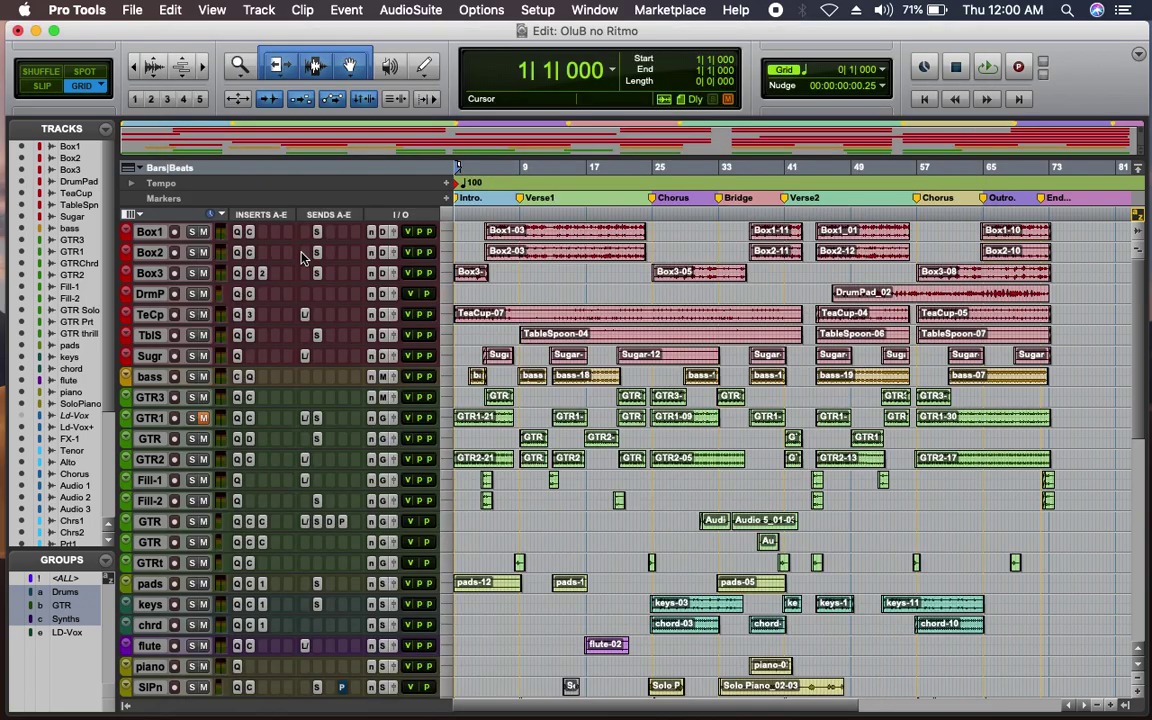
{"action": "left_click", "coordinate": [128, 9]}
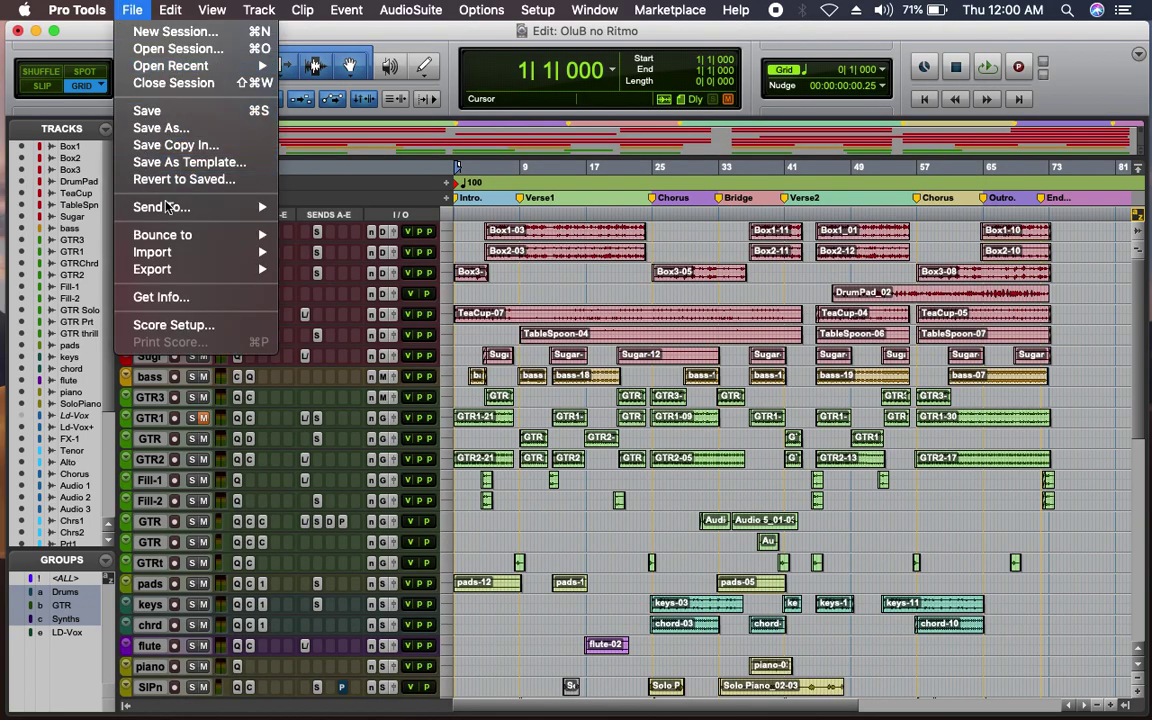
{"action": "mouse_move", "coordinate": [198, 250]}
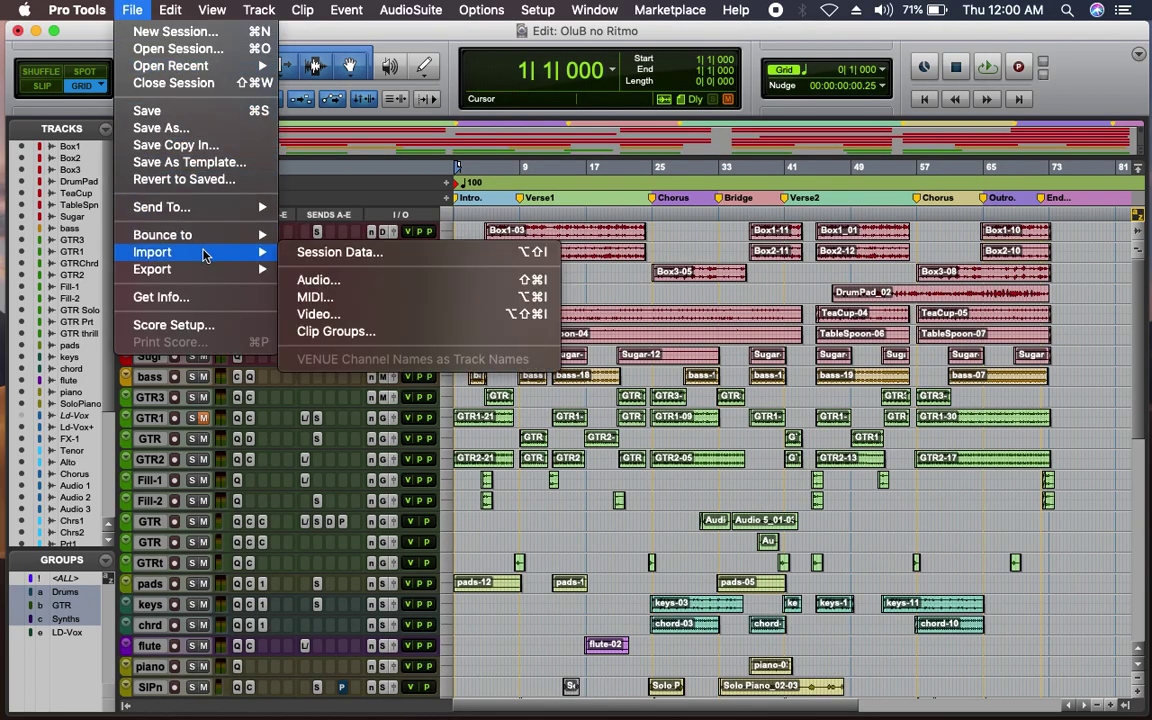
{"action": "left_click", "coordinate": [338, 284]}
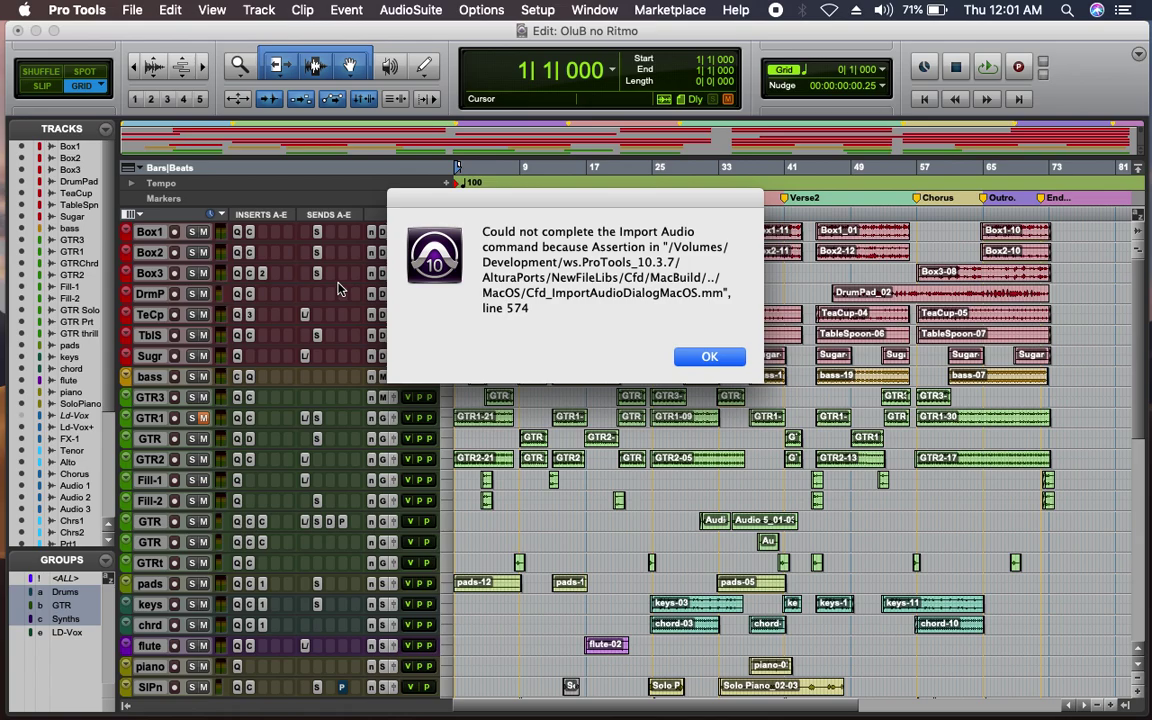
{"action": "left_click", "coordinate": [735, 358]}
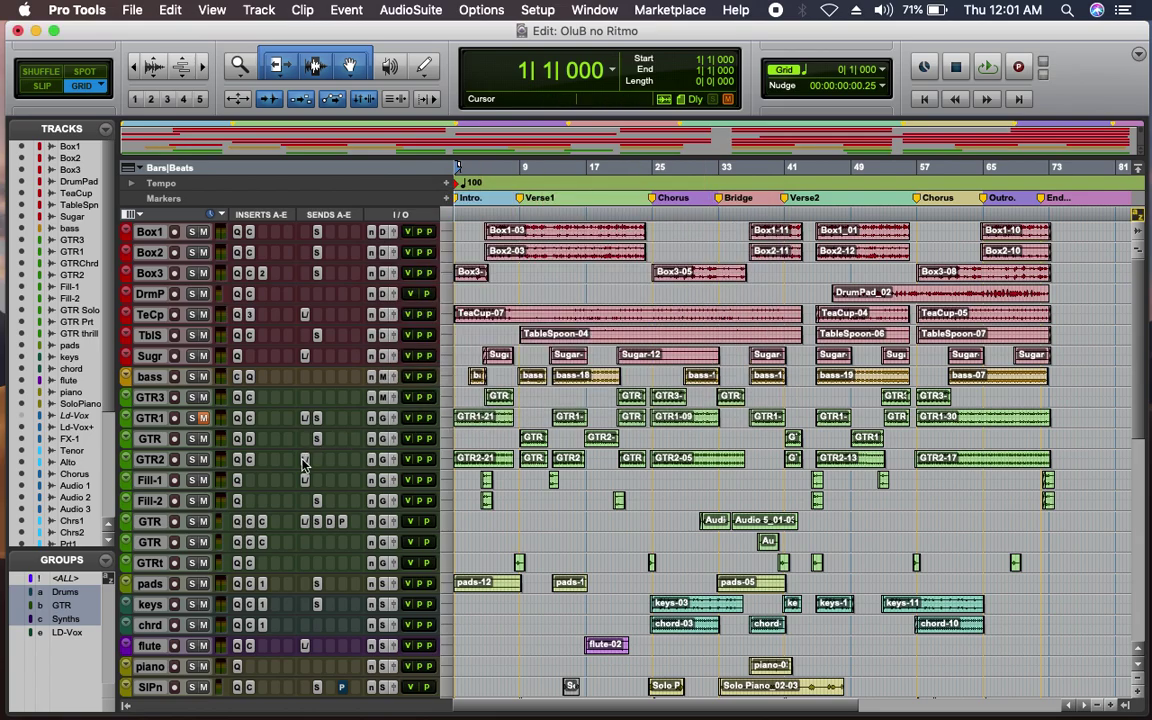
Close the OluB no Ritmo session, saving its changes, and quit Pro Tools
{"action": "left_click", "coordinate": [130, 12]}
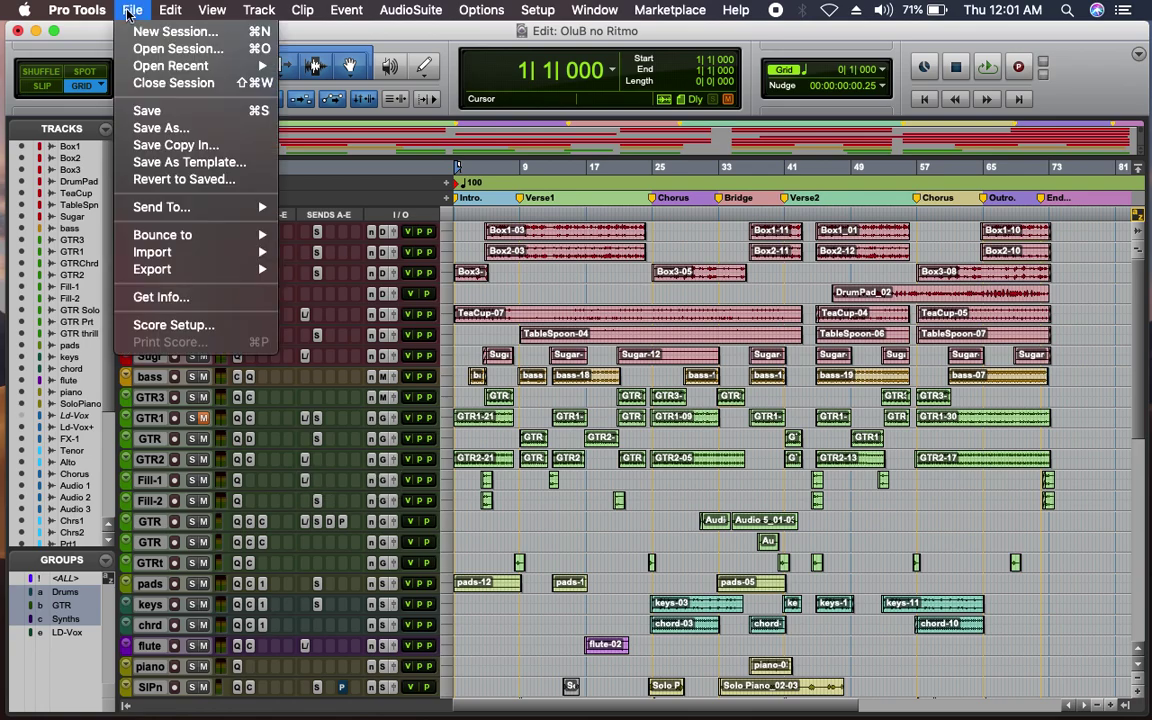
{"action": "left_click", "coordinate": [147, 84]}
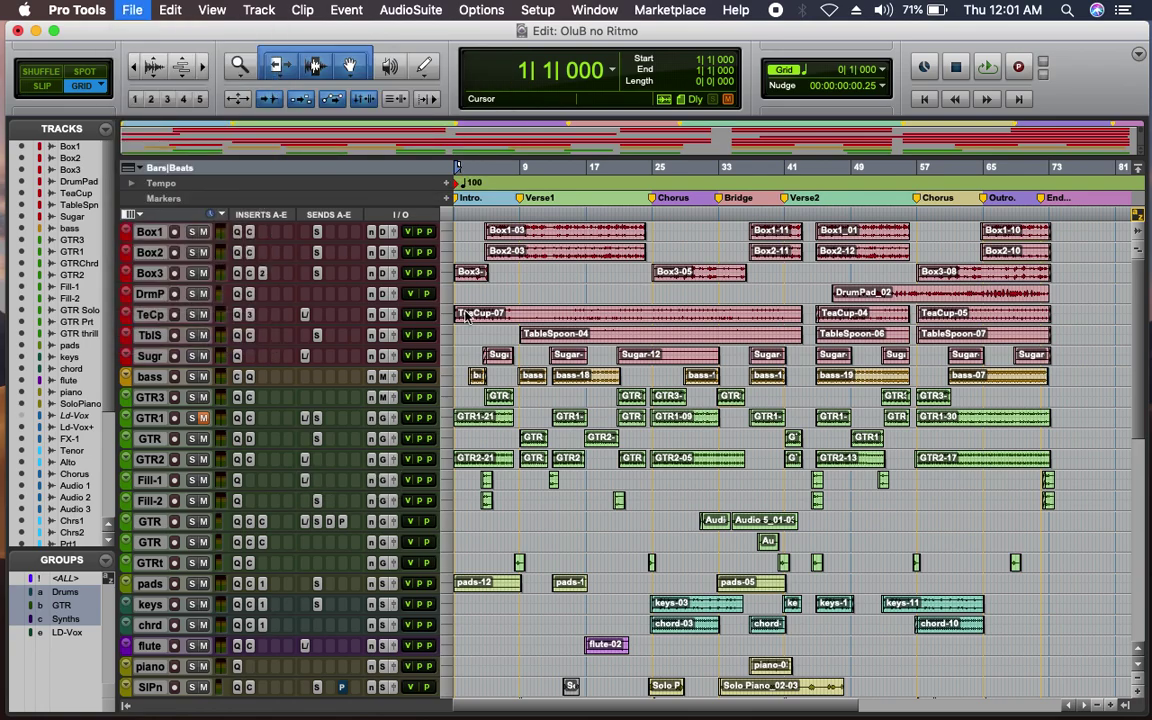
{"action": "left_click", "coordinate": [704, 320]}
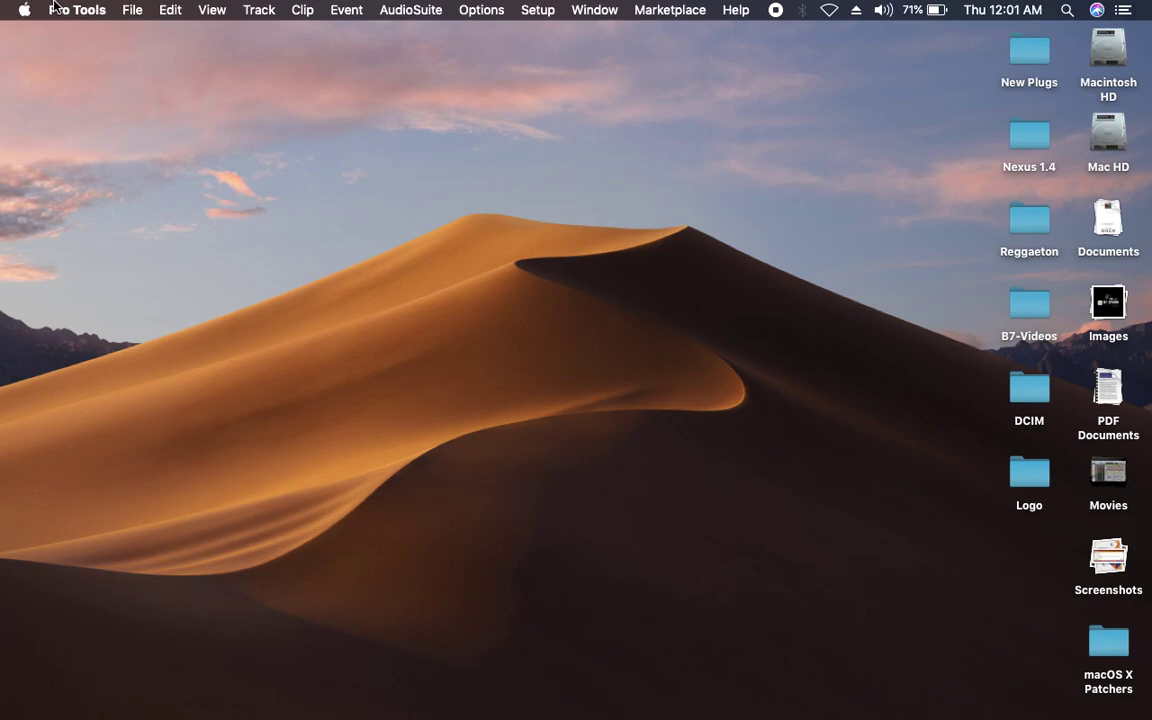
{"action": "left_click", "coordinate": [55, 8]}
{"action": "left_click", "coordinate": [104, 178]}
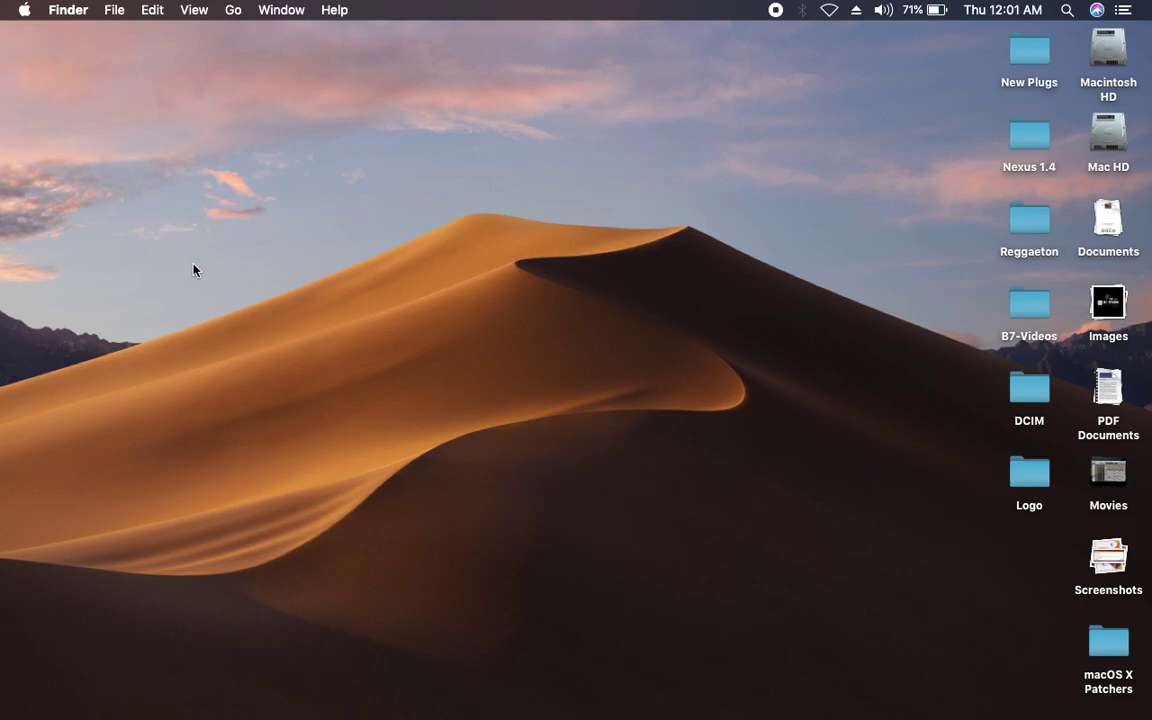
Launch HOFA CD-Burn.DDP.Master, check its empty New Project, and close the window
{"action": "mouse_move", "coordinate": [6, 300]}
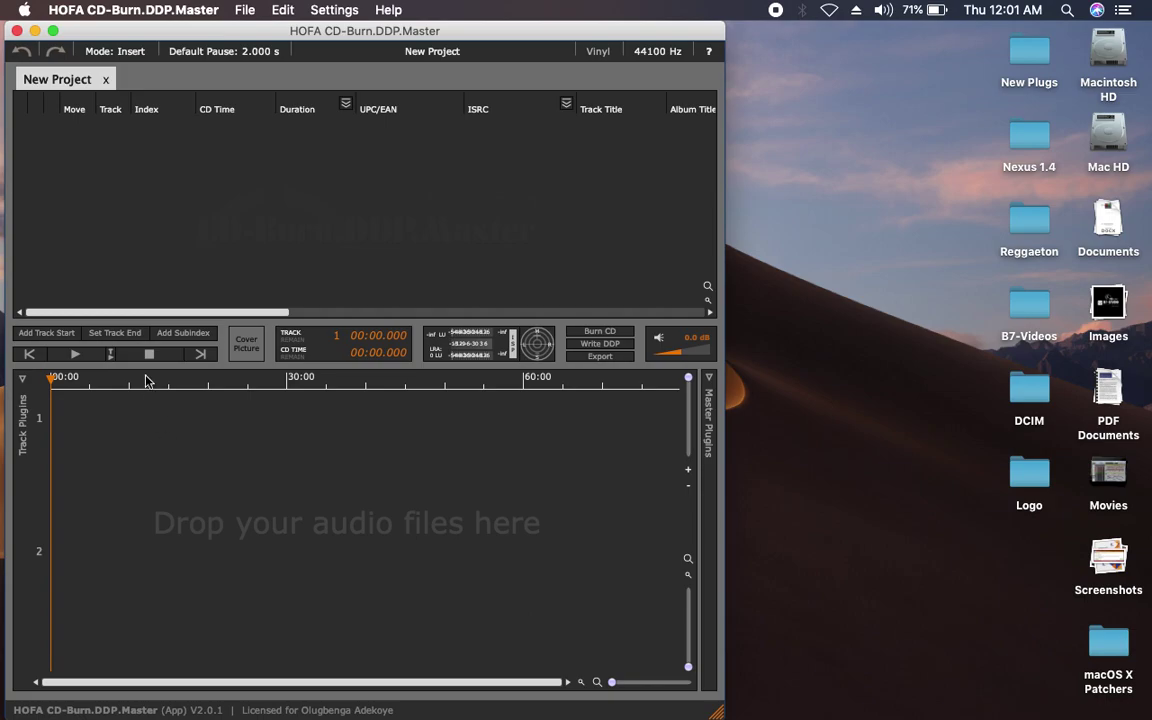
{"action": "left_click", "coordinate": [19, 35]}
Launch Ableton Live 9 Suite from the Dock and list its recently opened sets
{"action": "mouse_move", "coordinate": [5, 252]}
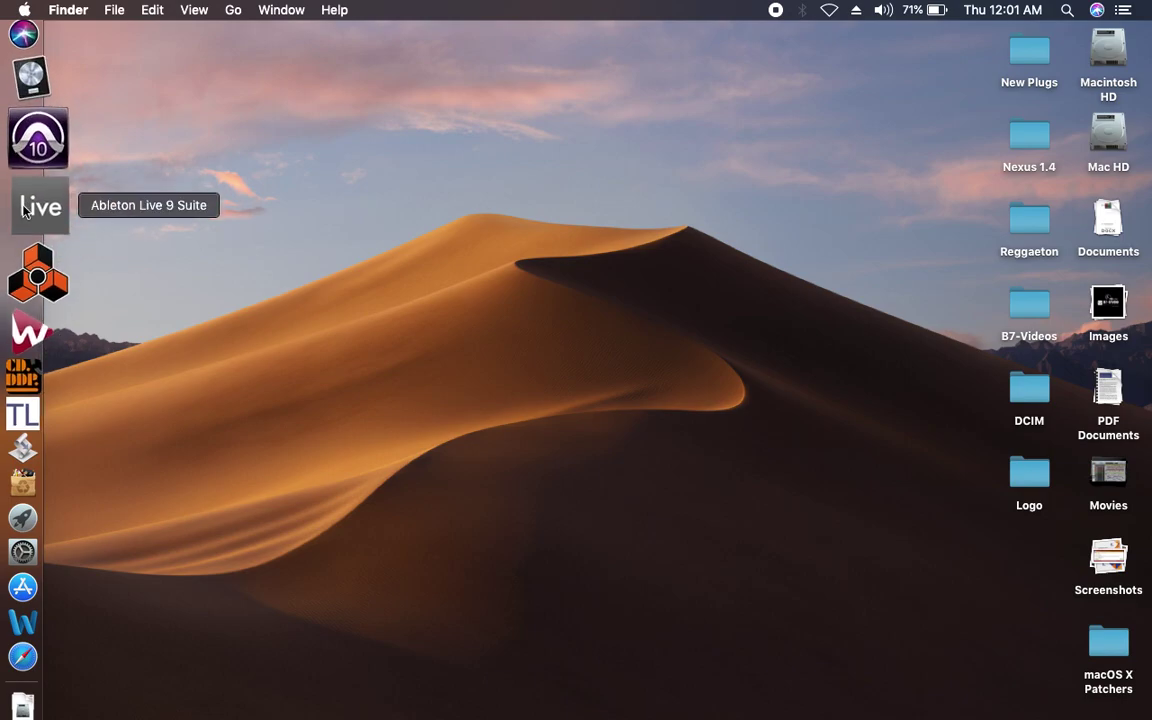
{"action": "left_click", "coordinate": [24, 207]}
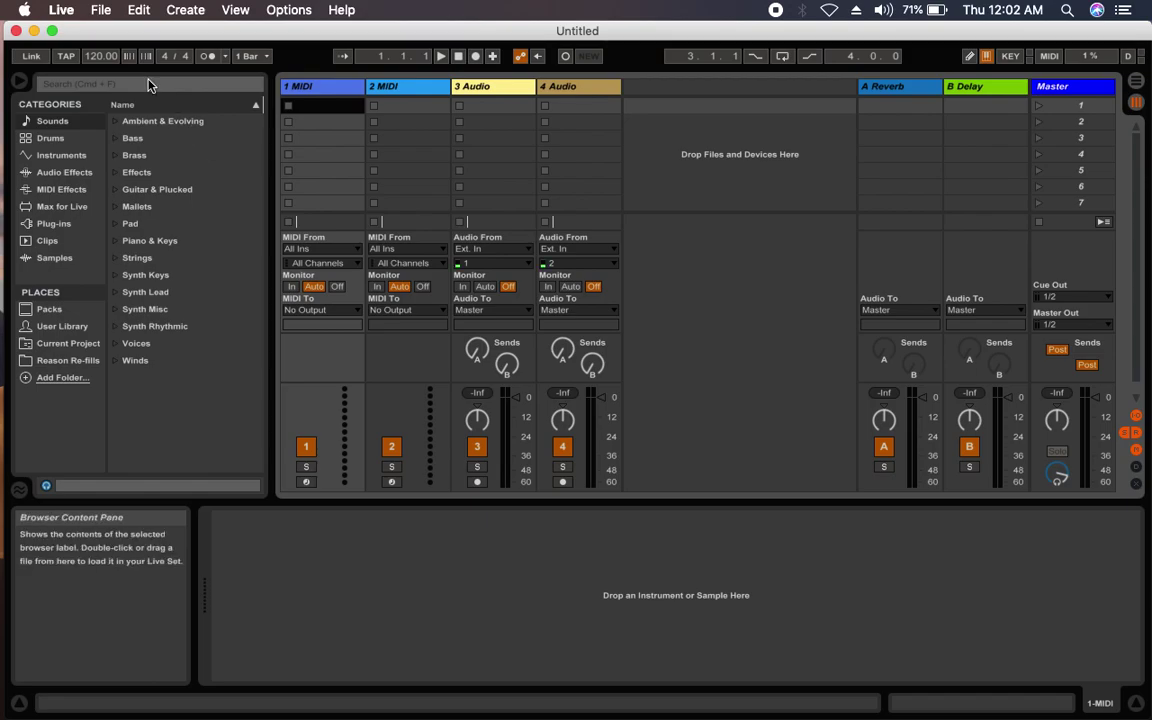
{"action": "left_click", "coordinate": [101, 10]}
Load Beat NoName1.als, start playback, and show it in Arrangement View
{"action": "mouse_move", "coordinate": [170, 65]}
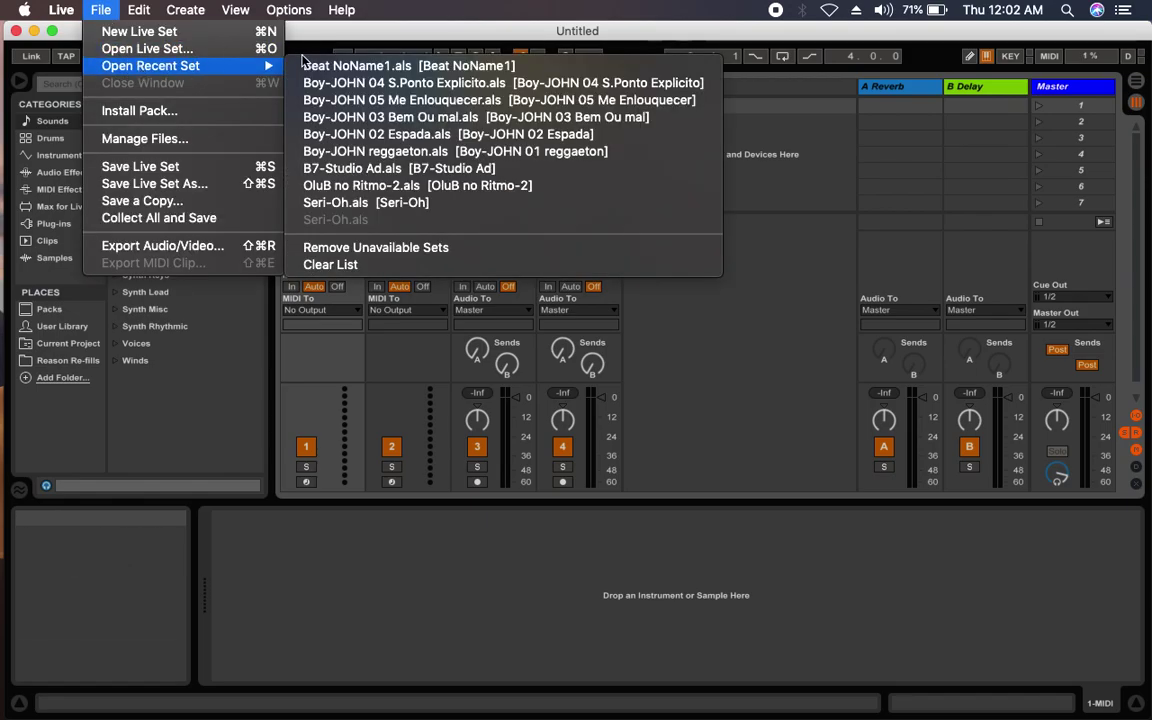
{"action": "left_click", "coordinate": [330, 66]}
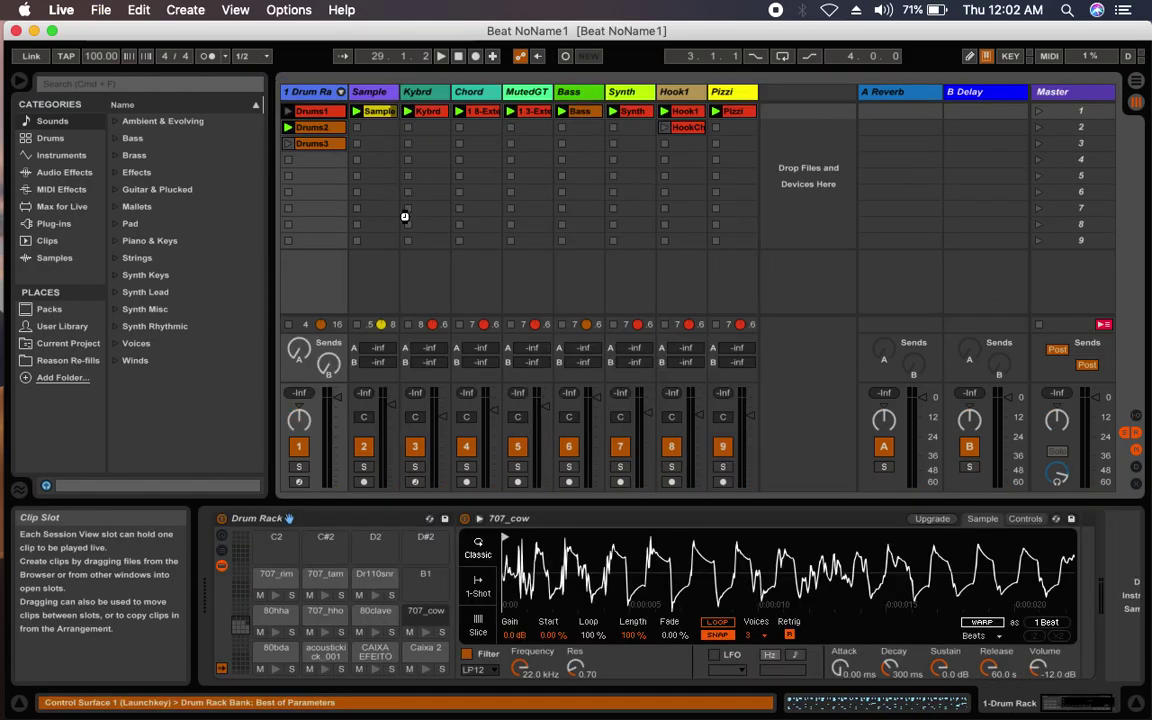
{"action": "key", "text": "space"}
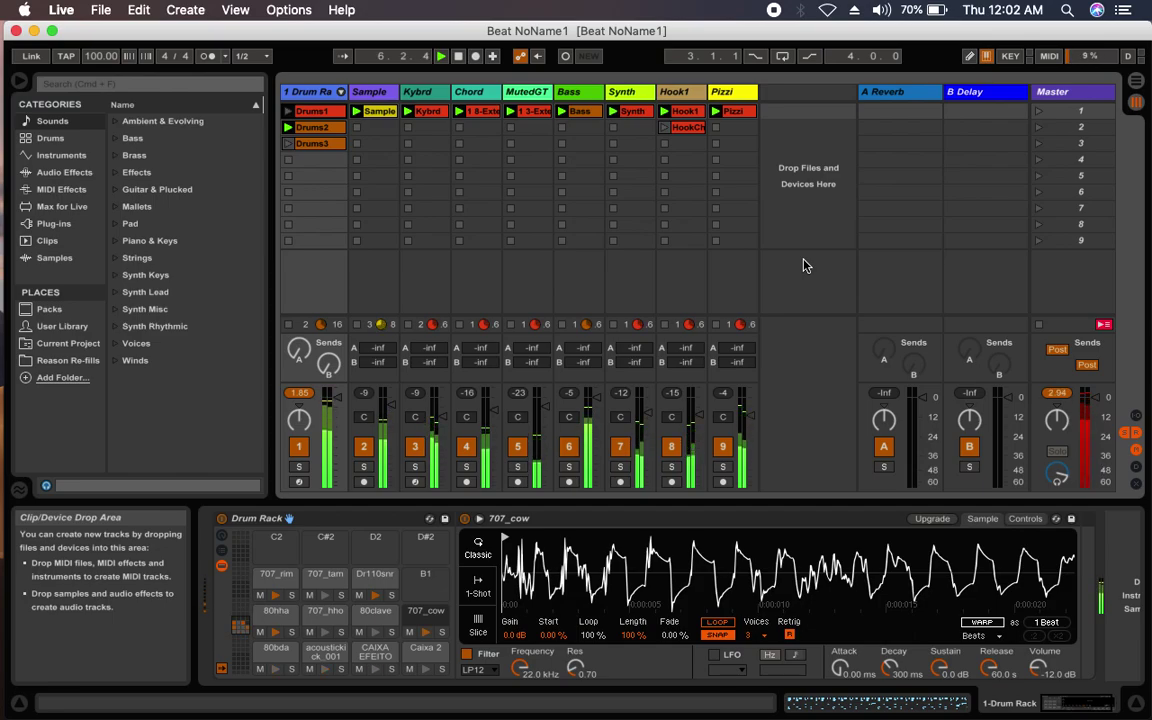
{"action": "key", "text": "Tab"}
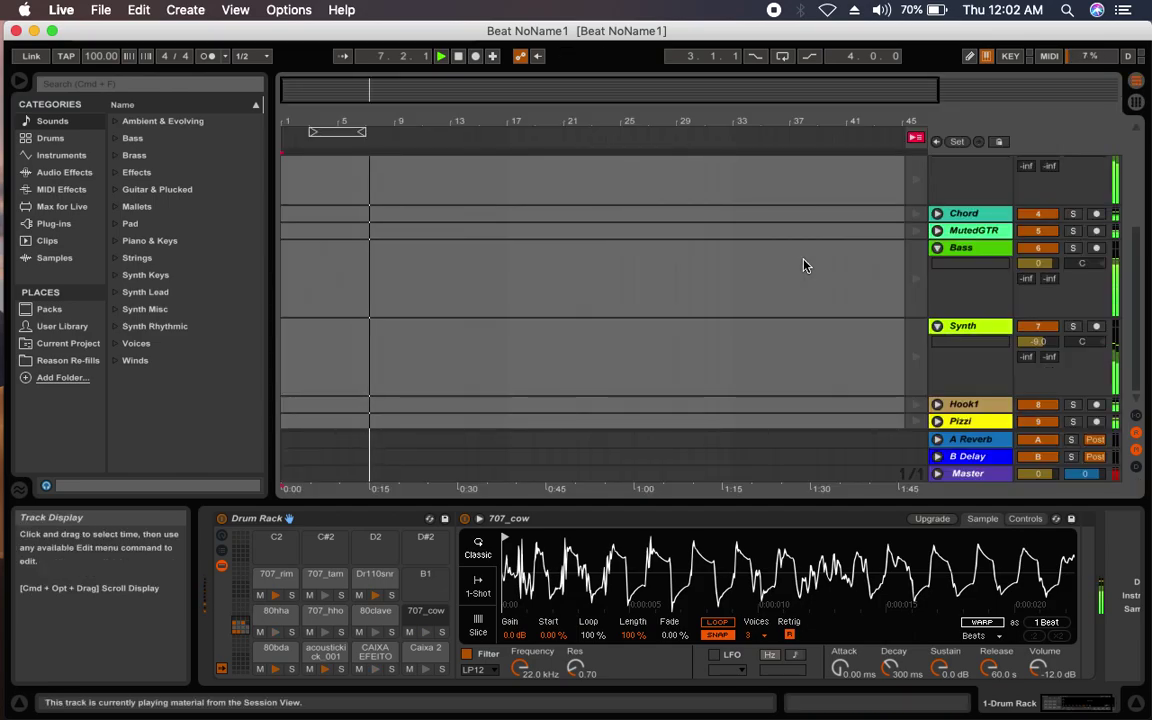
Fold the Bass, Synth, 1 Drum Rack, Sample and Kybrd track lanes
{"action": "left_click", "coordinate": [937, 247]}
{"action": "left_click", "coordinate": [937, 265]}
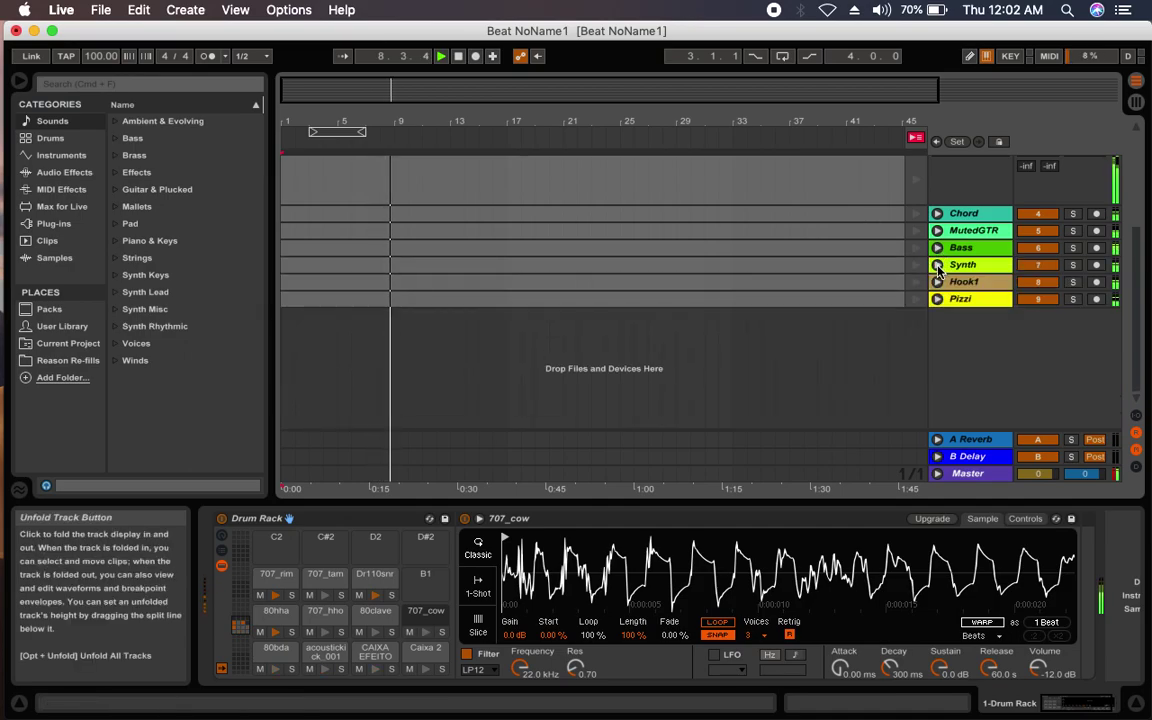
{"action": "scroll", "coordinate": [950, 220], "scroll_direction": "up", "scroll_amount": 3}
{"action": "left_click", "coordinate": [937, 165]}
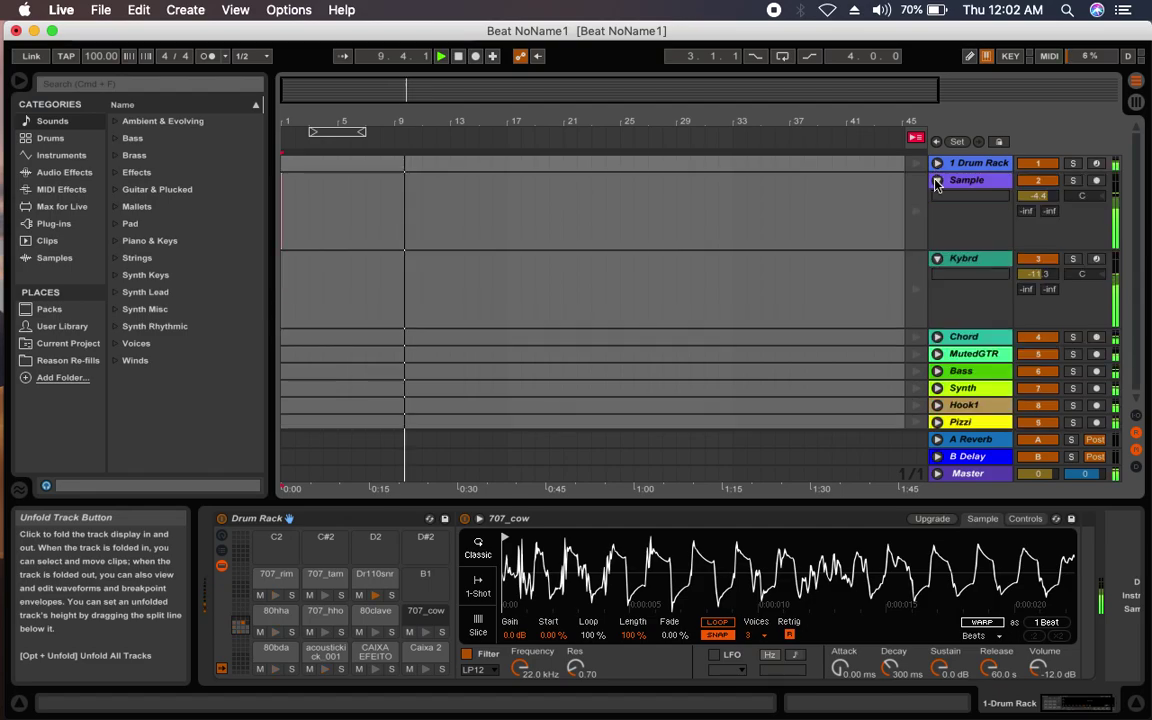
{"action": "left_click", "coordinate": [937, 180]}
{"action": "left_click", "coordinate": [937, 197]}
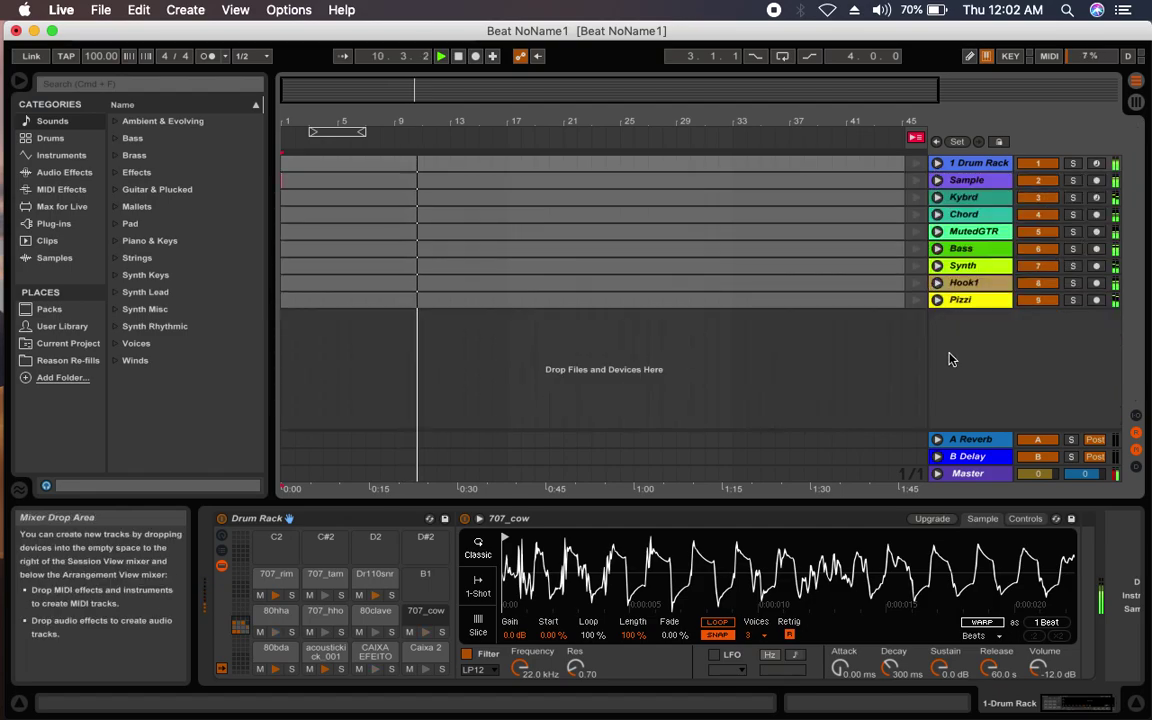
Return to Session View, cancel both save attempts, and close Beat NoName1 without saving
{"action": "key", "text": "Tab"}
{"action": "key", "text": "super+s"}
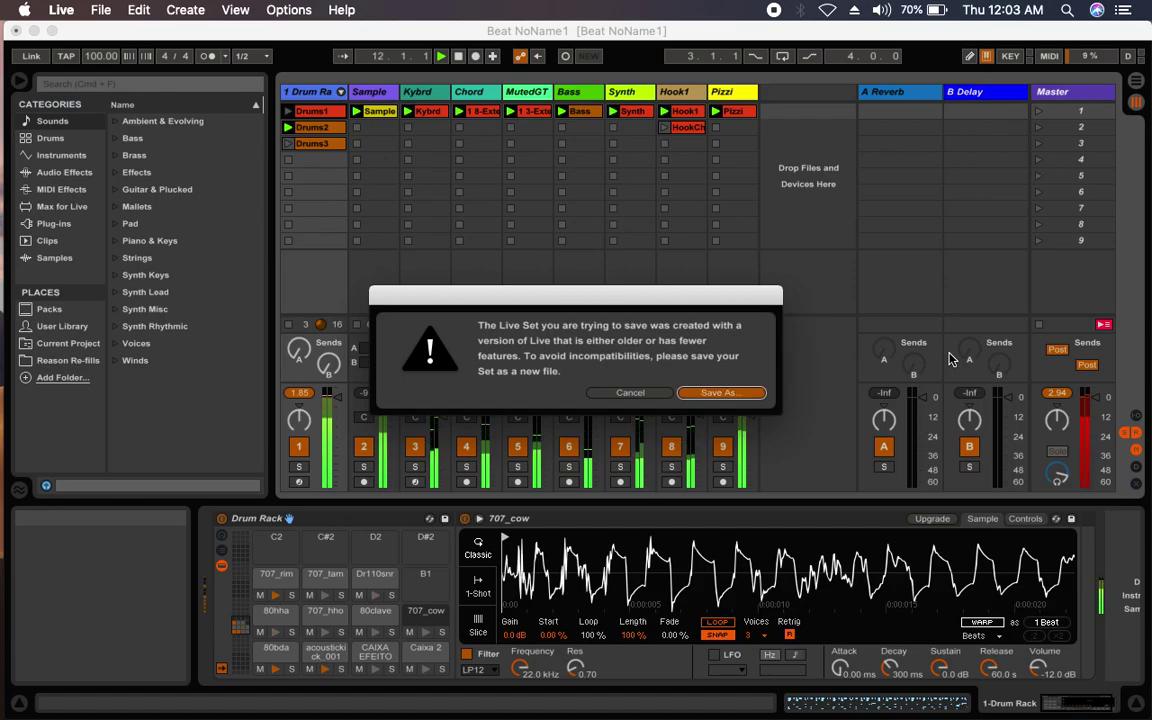
{"action": "key", "text": "Escape"}
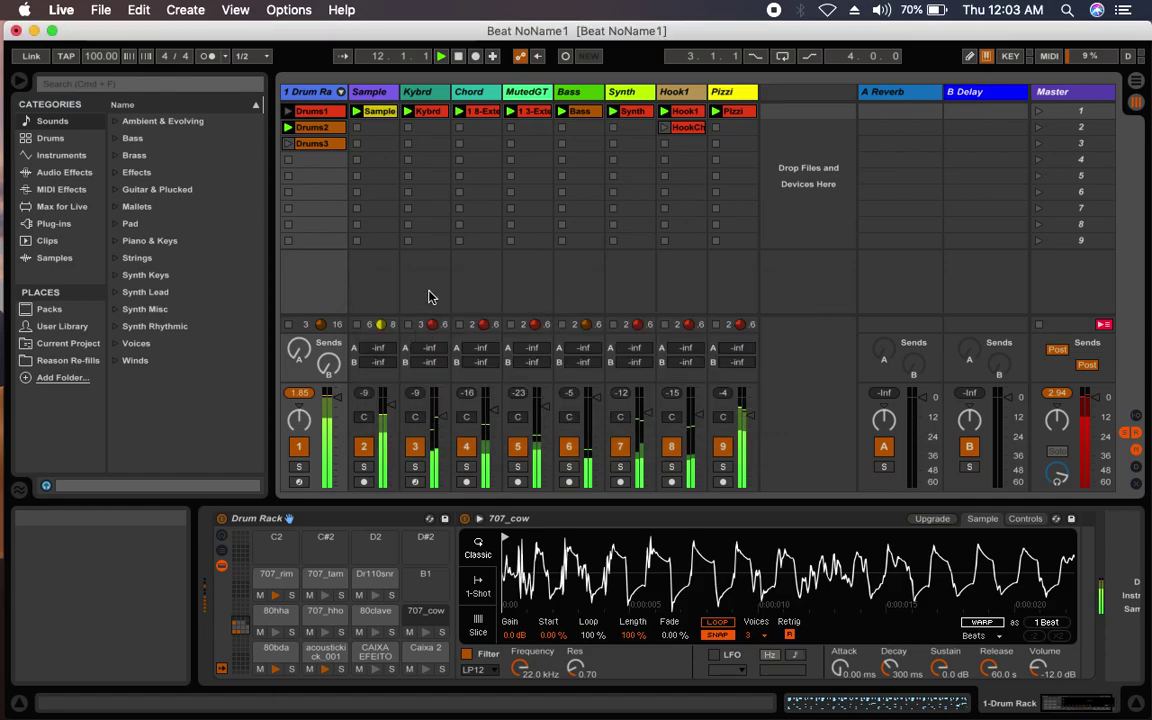
{"action": "key", "text": "super+shift+s"}
{"action": "left_click", "coordinate": [585, 312]}
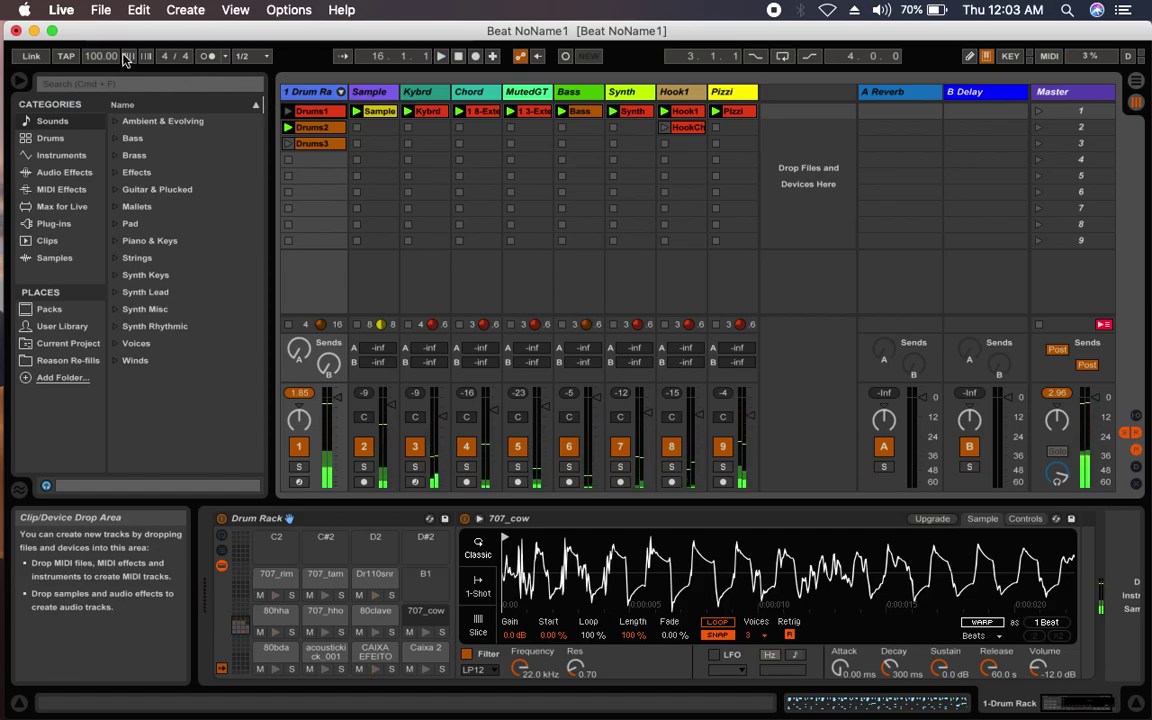
{"action": "left_click", "coordinate": [16, 32]}
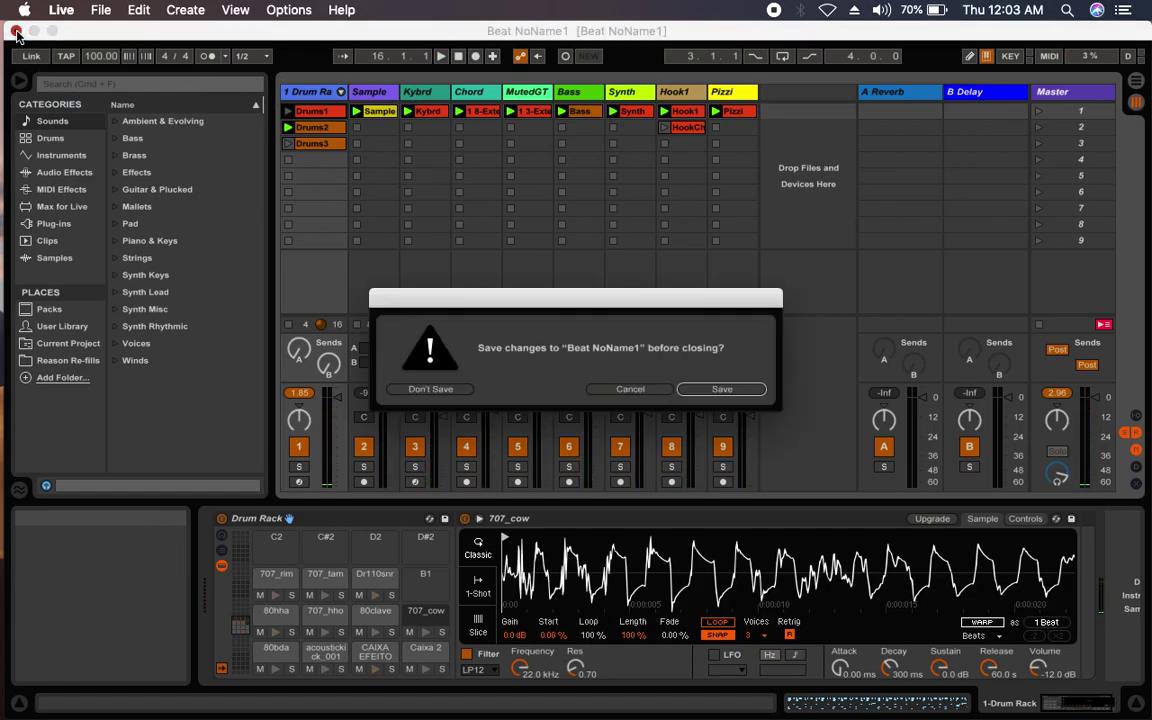
{"action": "left_click", "coordinate": [421, 391]}
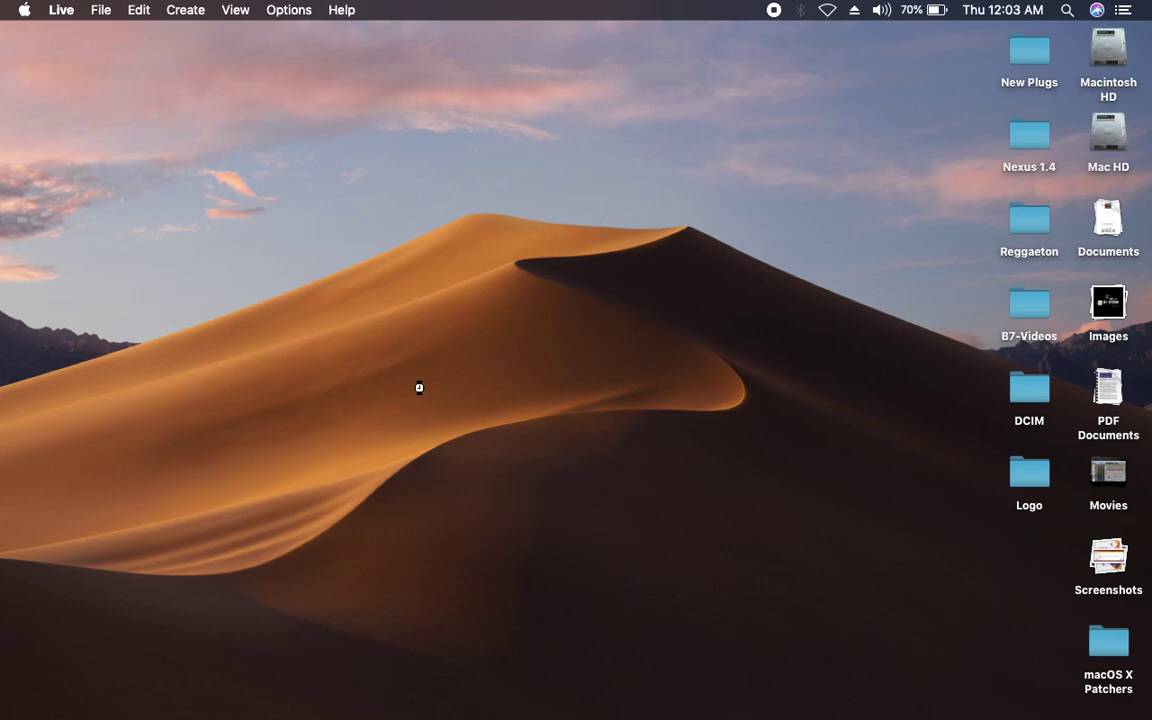
{"action": "mouse_move", "coordinate": [30, 334]}
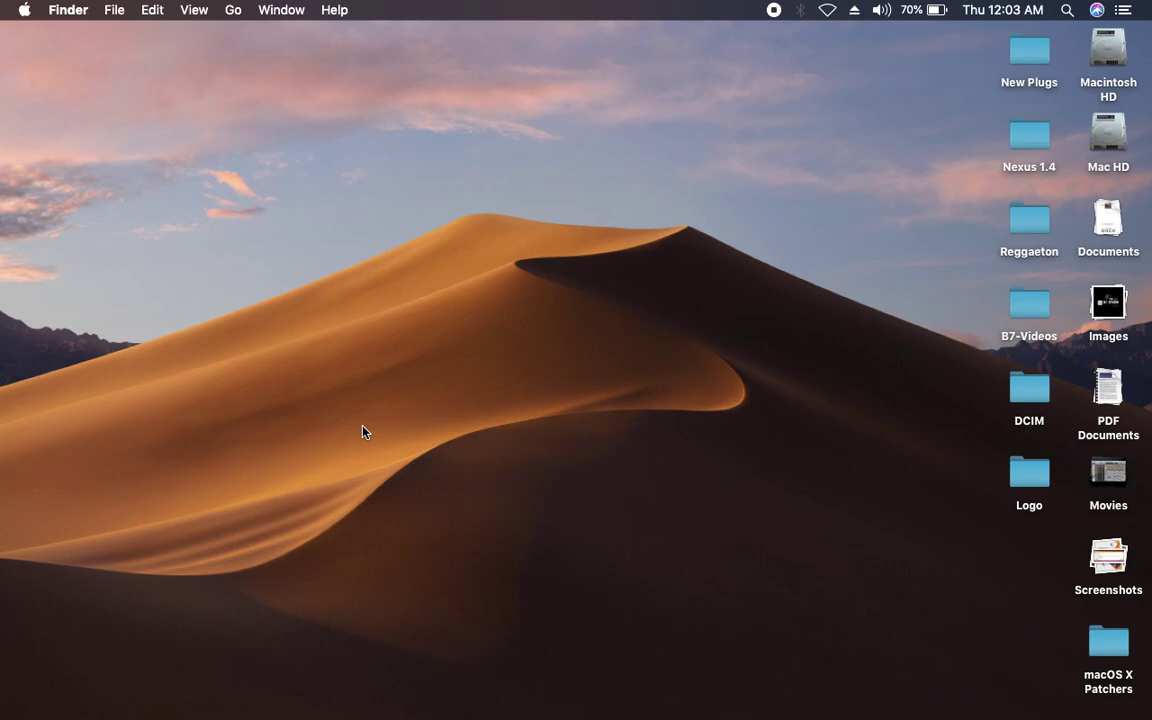
{"action": "mouse_move", "coordinate": [2, 425]}
{"action": "mouse_move", "coordinate": [5, 310]}
{"action": "key", "text": "Return"}
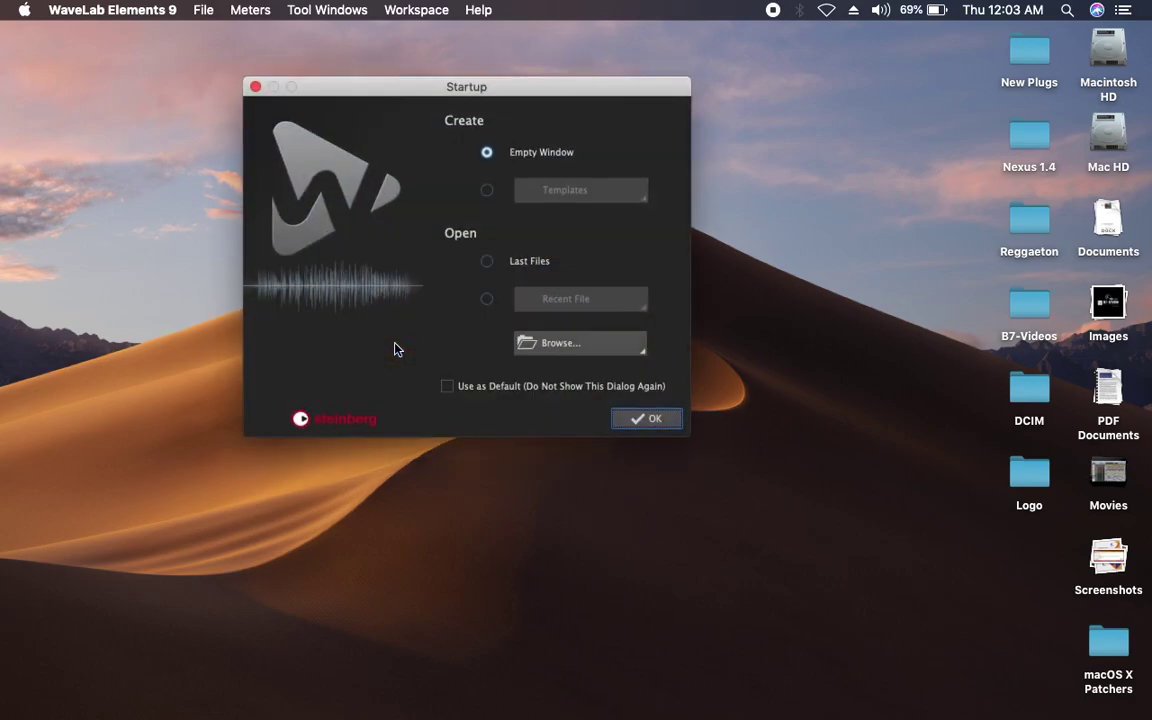
Start WaveLab Elements 9 with an empty window and zoom it to fill the screen
{"action": "left_click", "coordinate": [629, 418]}
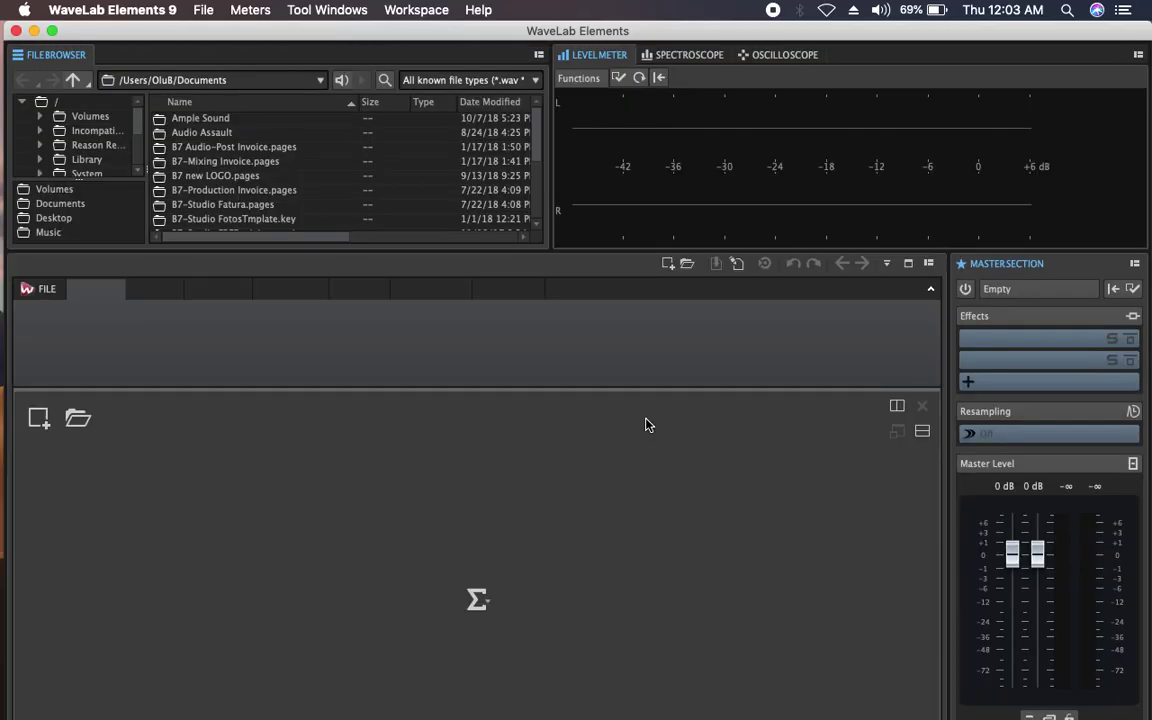
{"action": "left_click", "coordinate": [53, 35]}
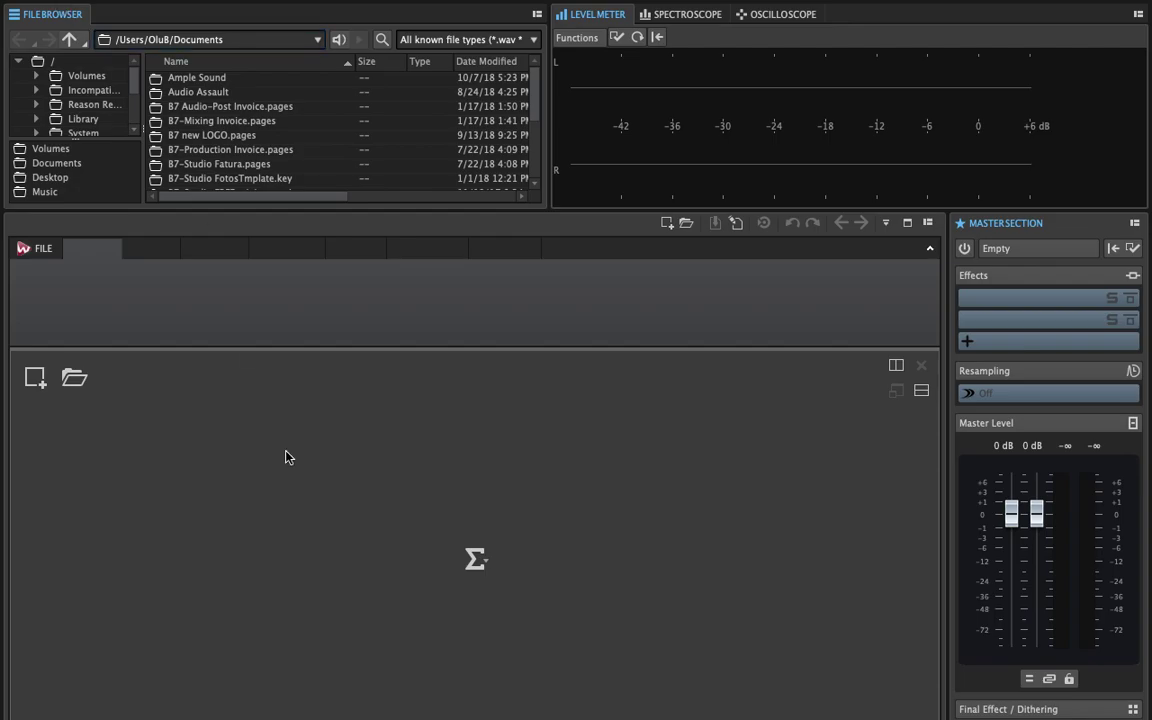
{"action": "mouse_move", "coordinate": [2, 505]}
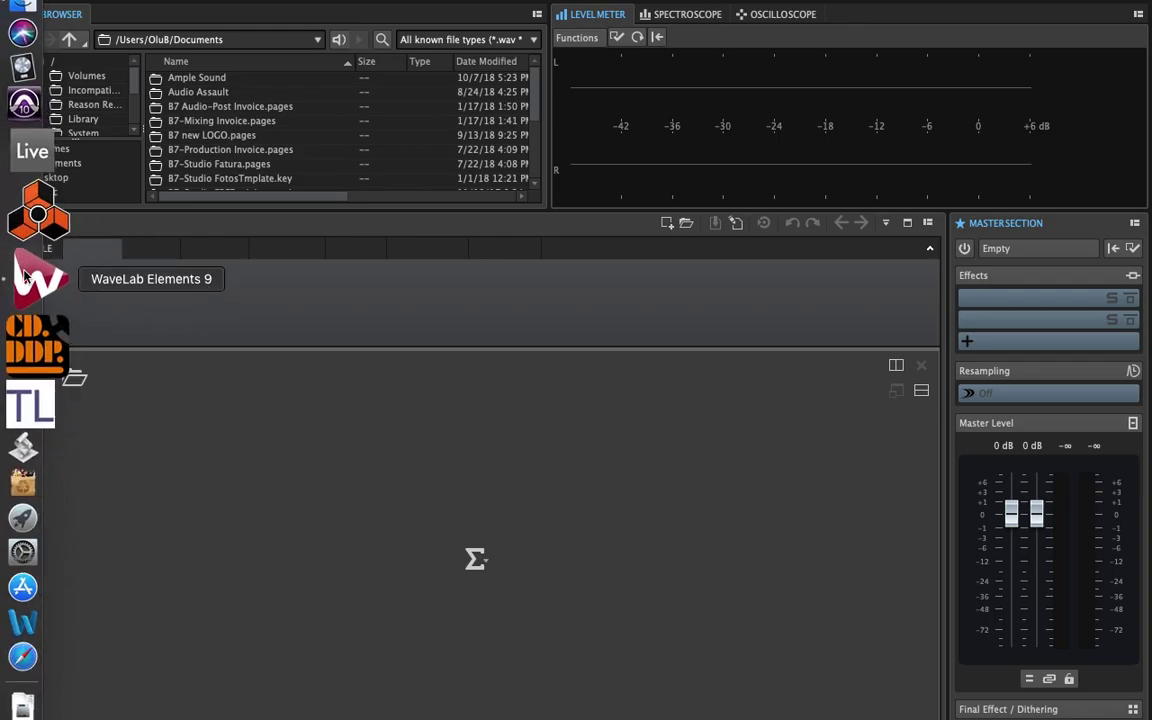
Quit WaveLab Elements 9 from its Dock icon, returning to the Finder desktop
{"action": "right_click", "coordinate": [25, 278]}
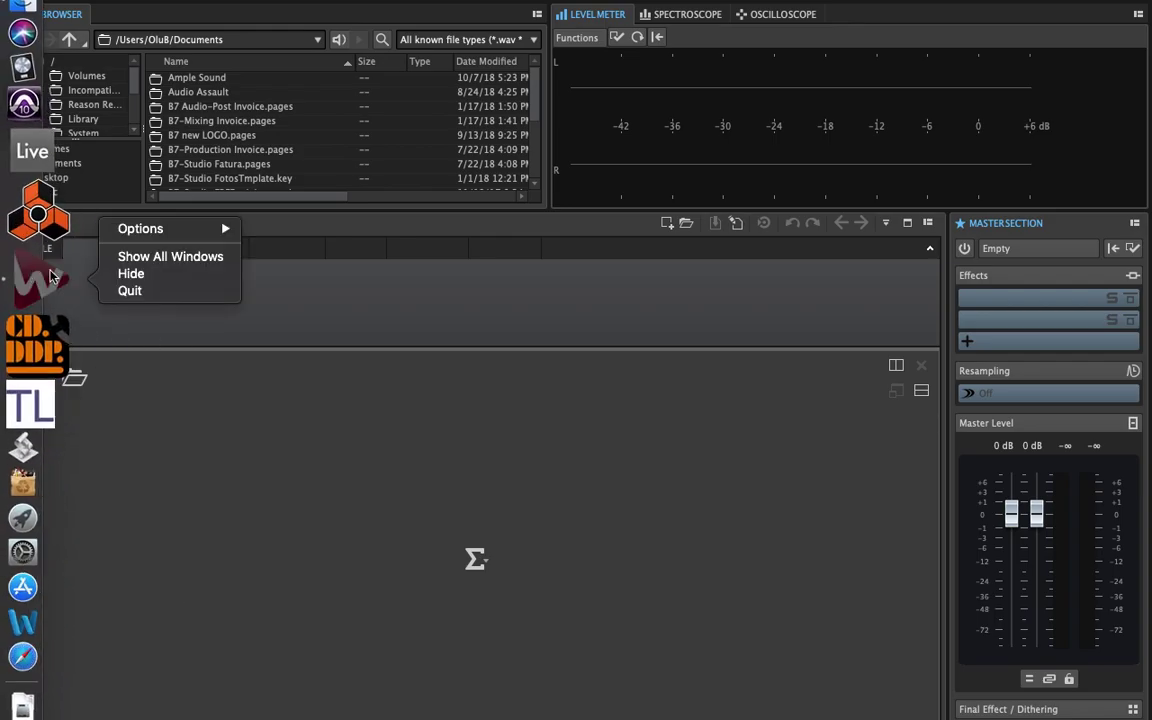
{"action": "left_click", "coordinate": [114, 290]}
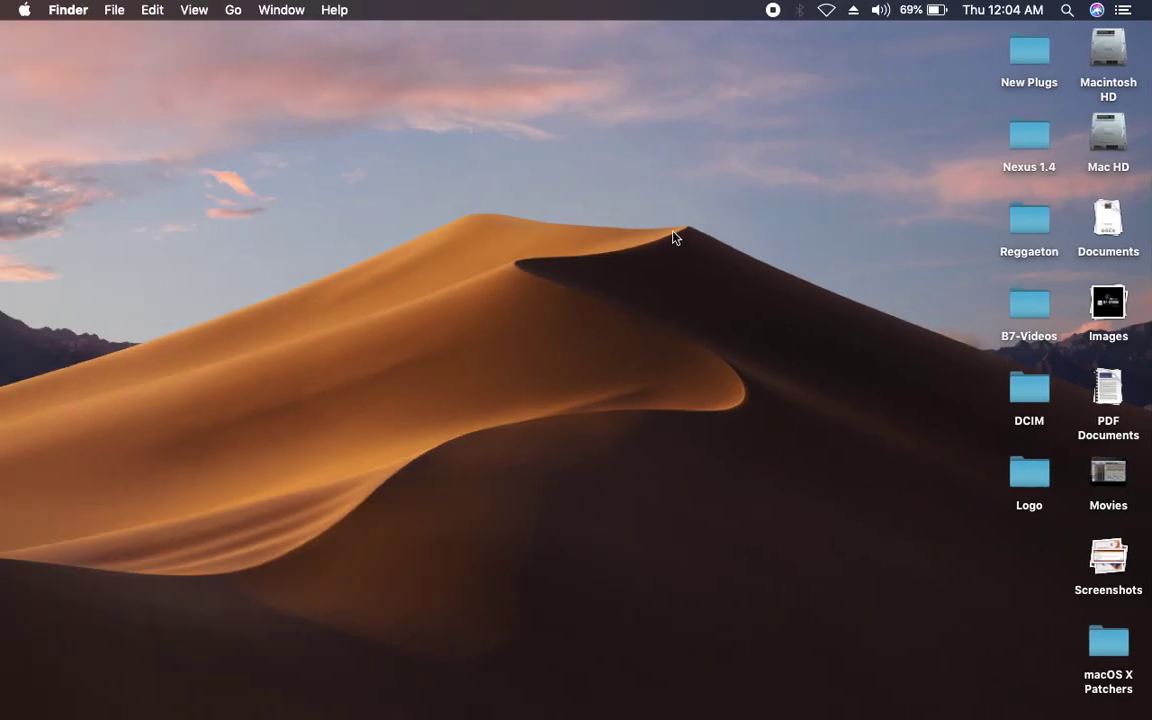